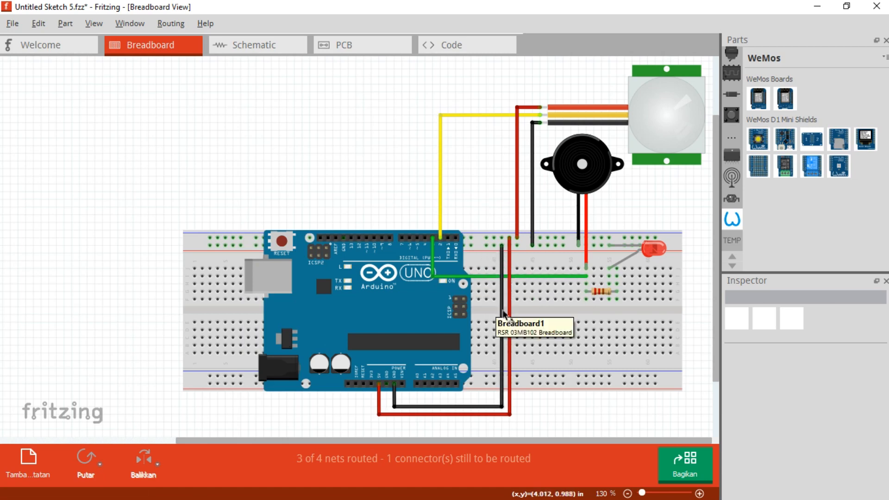
- Examine the finished example wiring of the Arduino Uno, PIR sensor, buzzer, LED and resistor on the breadboard
{"action": "scroll", "coordinate": [522, 313], "scroll_direction": "up", "scroll_amount": 1, "text": "ctrl"}
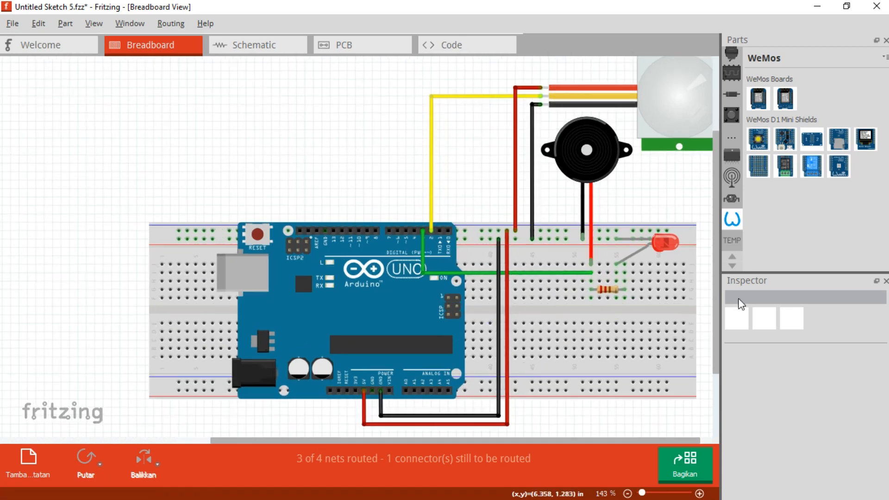
{"action": "scroll", "coordinate": [717, 296], "scroll_direction": "down", "scroll_amount": 1}
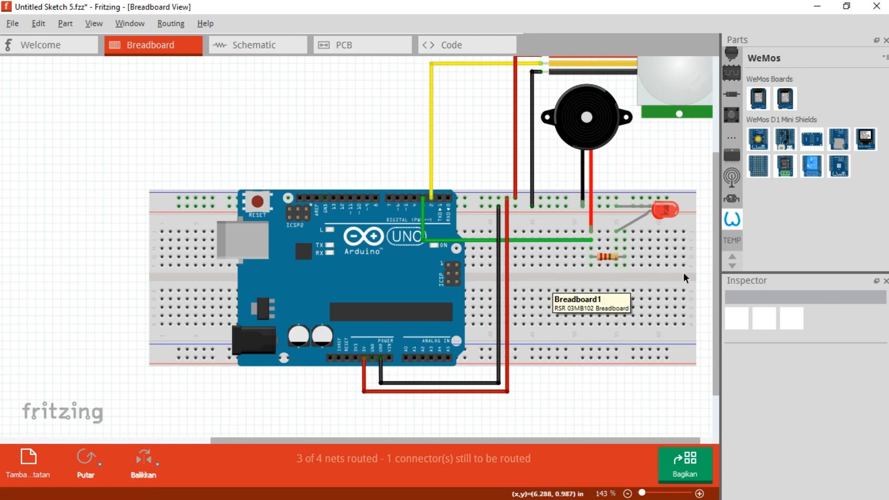
{"action": "scroll", "coordinate": [681, 273], "scroll_direction": "down", "scroll_amount": 1, "text": "ctrl"}
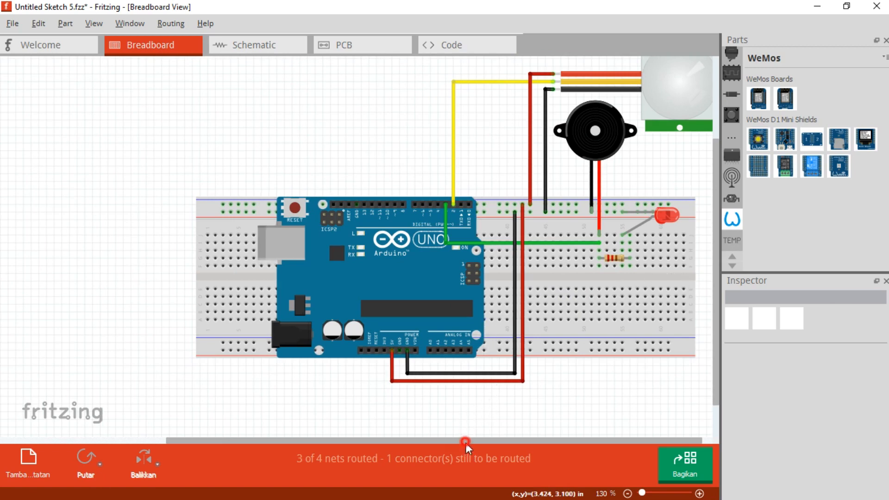
{"action": "left_click_drag", "start_coordinate": [465, 441], "coordinate": [476, 441]}
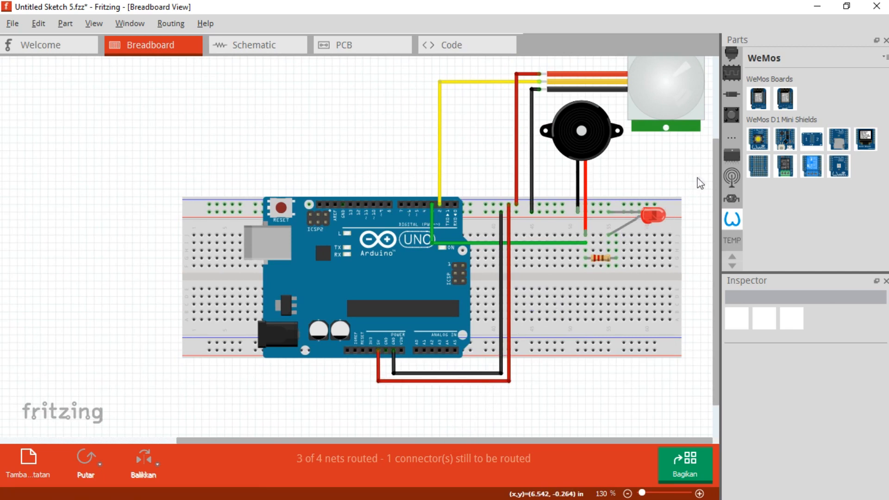
{"action": "left_click_drag", "start_coordinate": [717, 180], "coordinate": [720, 141]}
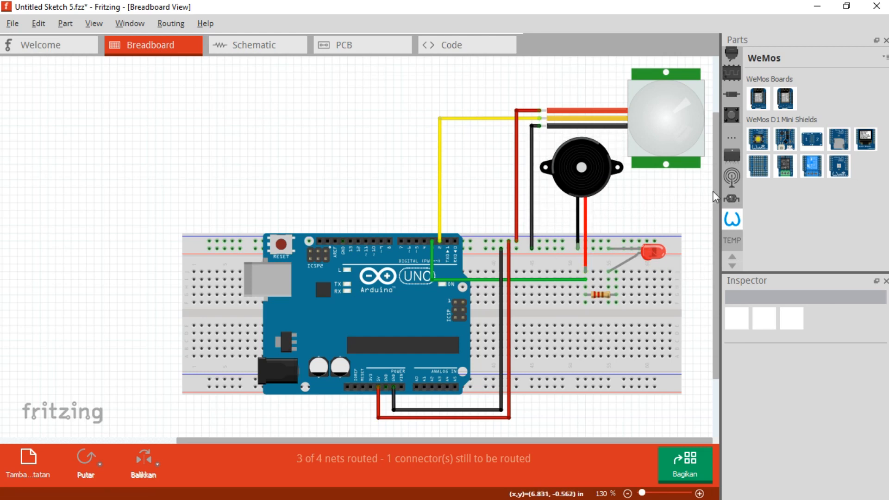
{"action": "mouse_move", "coordinate": [717, 189]}
{"action": "left_mouse_down"}
{"action": "mouse_move", "coordinate": [717, 206]}
{"action": "mouse_move", "coordinate": [718, 187]}
{"action": "left_mouse_up"}
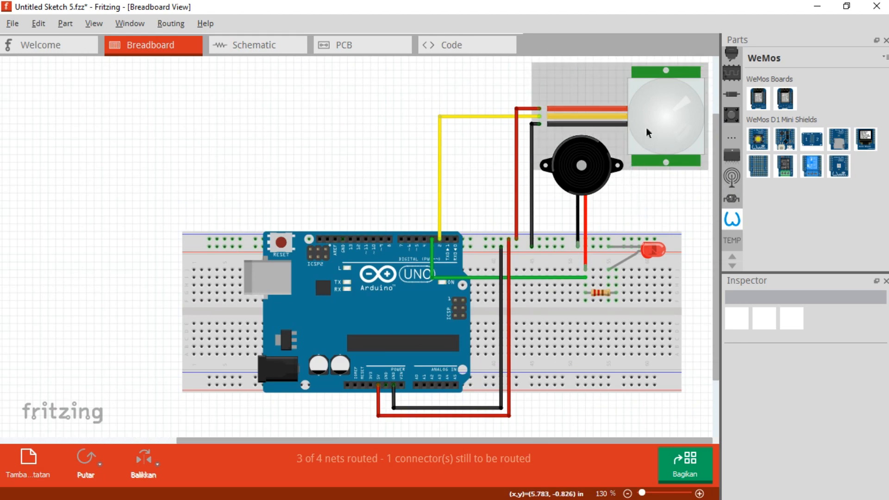
- Switch to the window of the empty sketch Untitled Sketch 4.fzz
{"action": "left_click", "coordinate": [820, 7]}
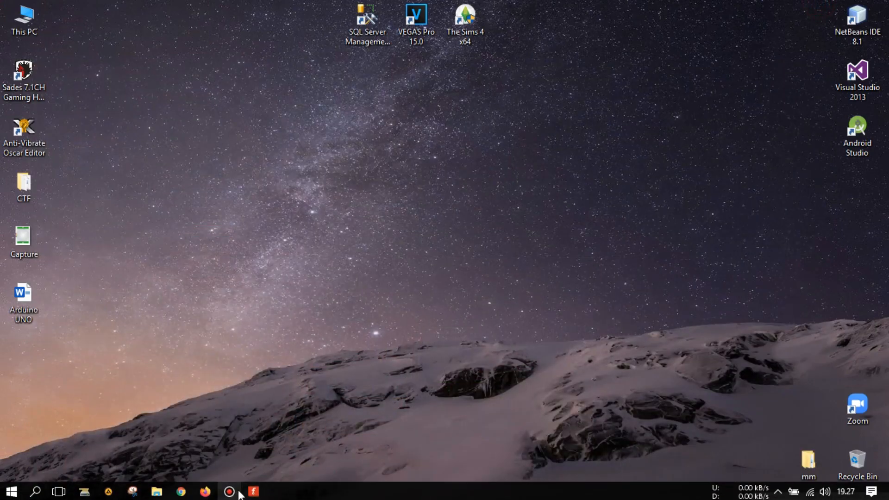
{"action": "mouse_move", "coordinate": [255, 490]}
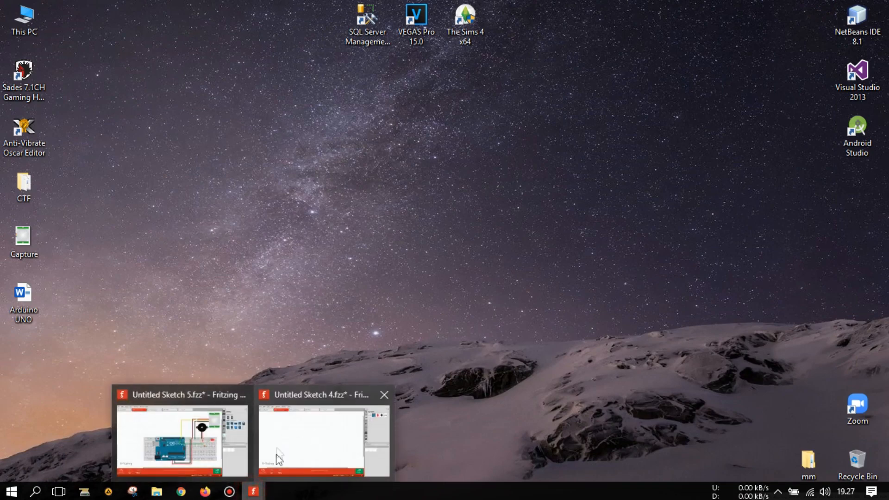
{"action": "left_click", "coordinate": [318, 443]}
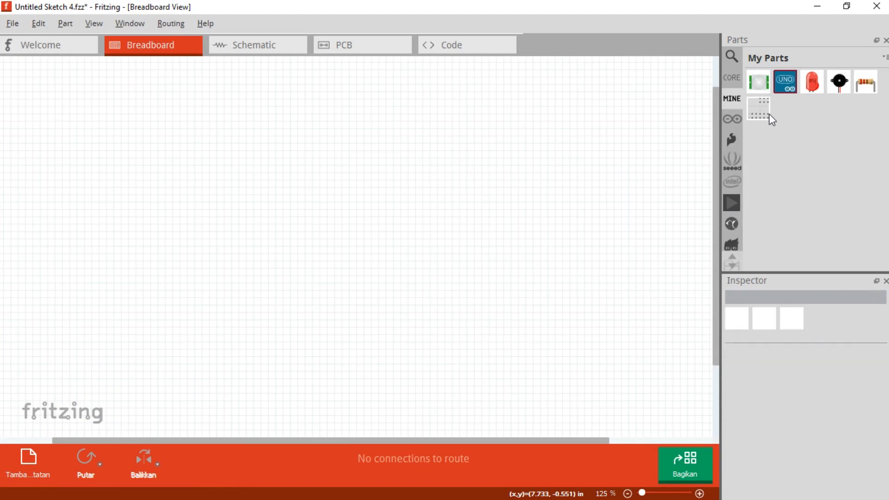
- Place the breadboard from My Parts in the middle of the canvas and an Arduino Uno over its upper-left area
{"action": "left_click_drag", "start_coordinate": [769, 114], "coordinate": [168, 194]}
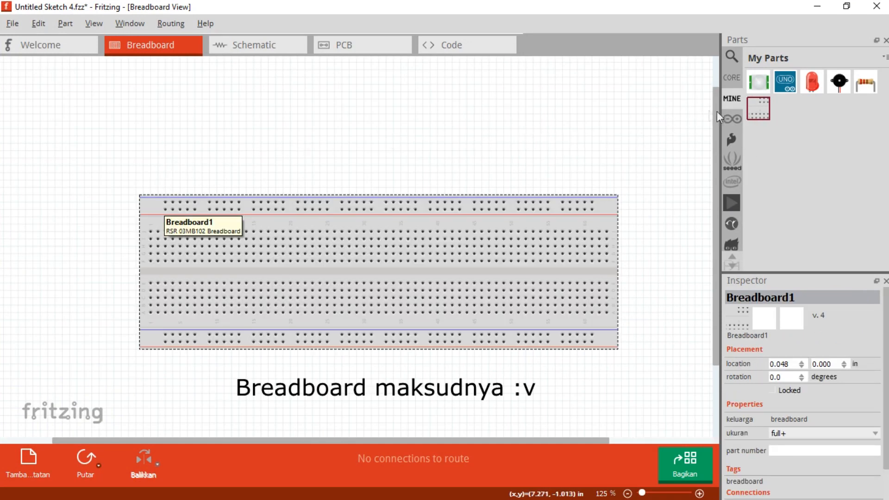
{"action": "left_click", "coordinate": [782, 82]}
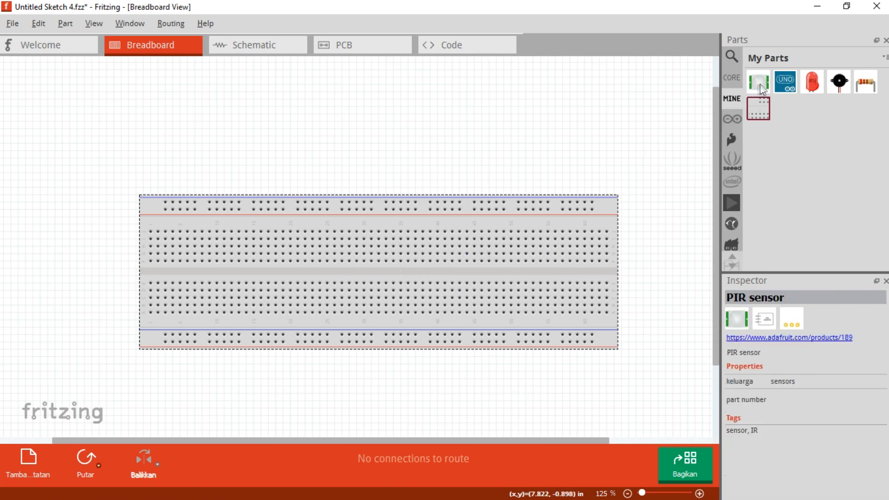
{"action": "left_click_drag", "start_coordinate": [786, 79], "coordinate": [168, 112]}
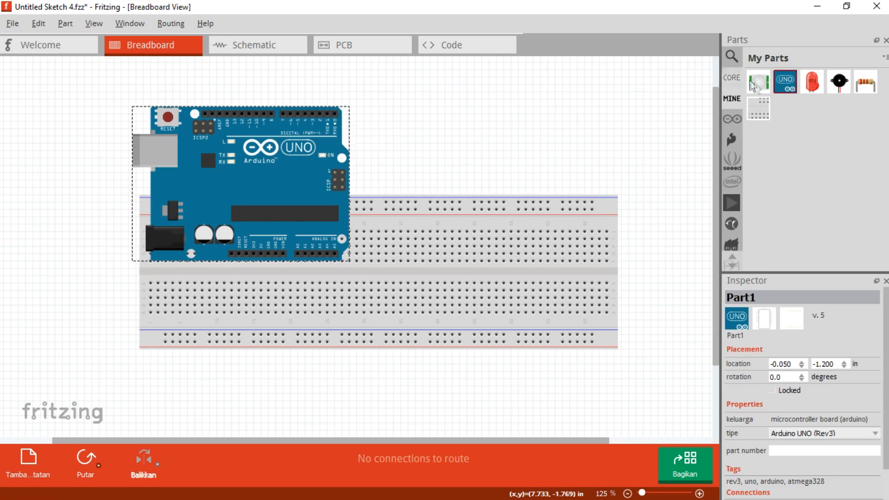
- Add a PIR sensor, a red LED, a piezo buzzer and a 220Ω resistor from My Parts to the sketch, right of the Arduino
{"action": "left_click_drag", "start_coordinate": [758, 82], "coordinate": [559, 92]}
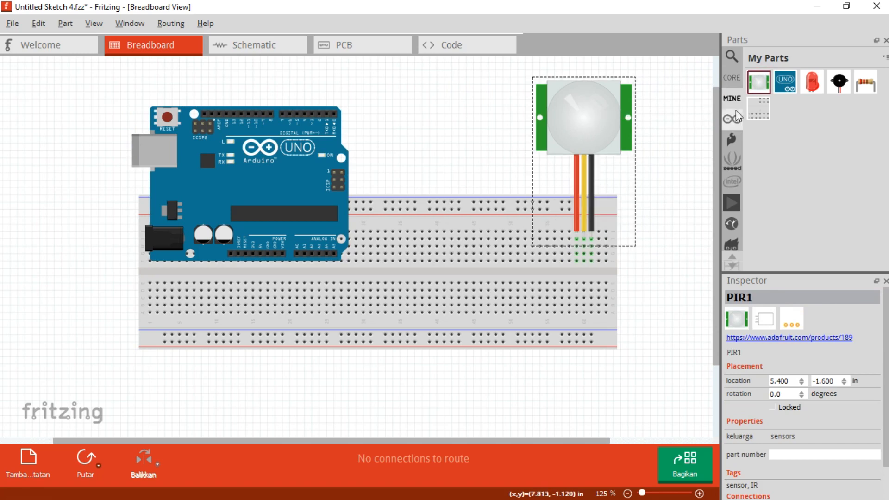
{"action": "left_click_drag", "start_coordinate": [814, 86], "coordinate": [423, 108]}
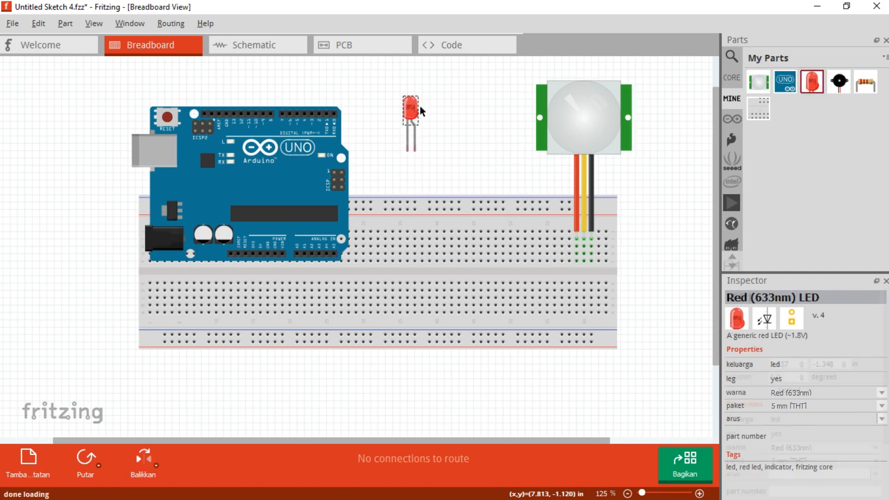
{"action": "left_click_drag", "start_coordinate": [841, 83], "coordinate": [465, 114]}
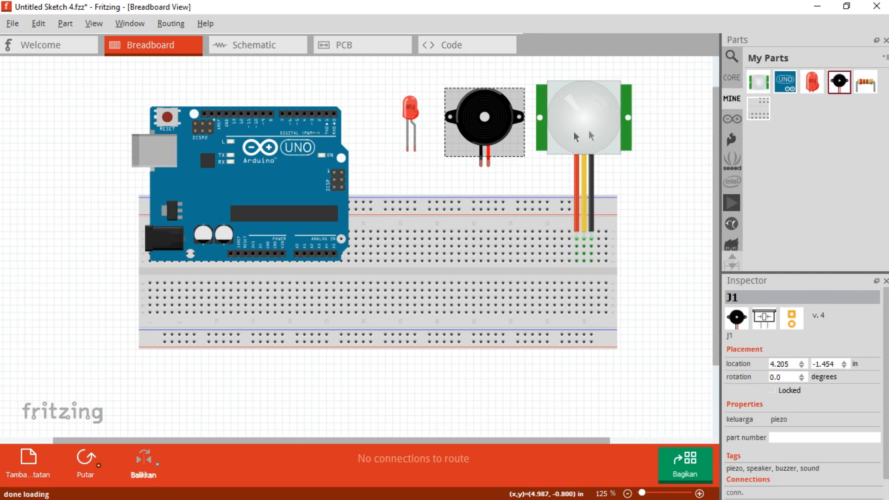
{"action": "left_click_drag", "start_coordinate": [865, 83], "coordinate": [646, 172]}
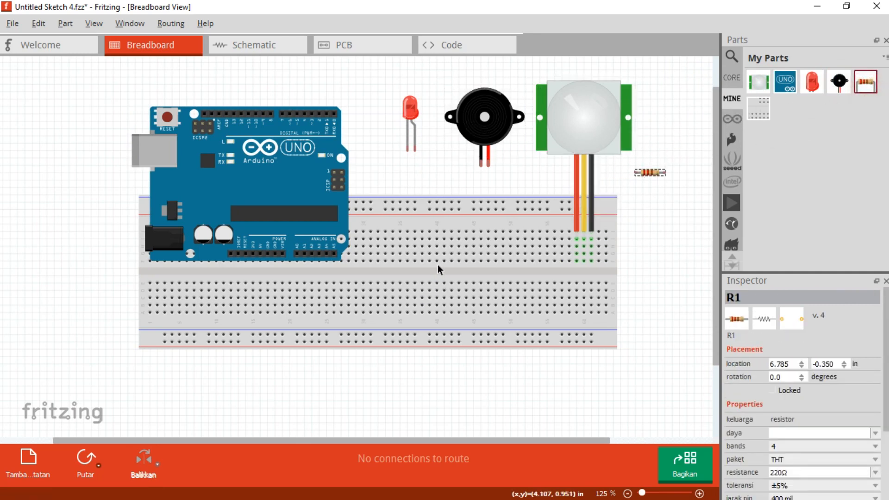
- Shift the breadboard slightly down, set the Arduino Uno over its left half, and move the PIR sensor up and right off the board
{"action": "left_click_drag", "start_coordinate": [439, 269], "coordinate": [431, 284]}
{"action": "left_click", "coordinate": [591, 142]}
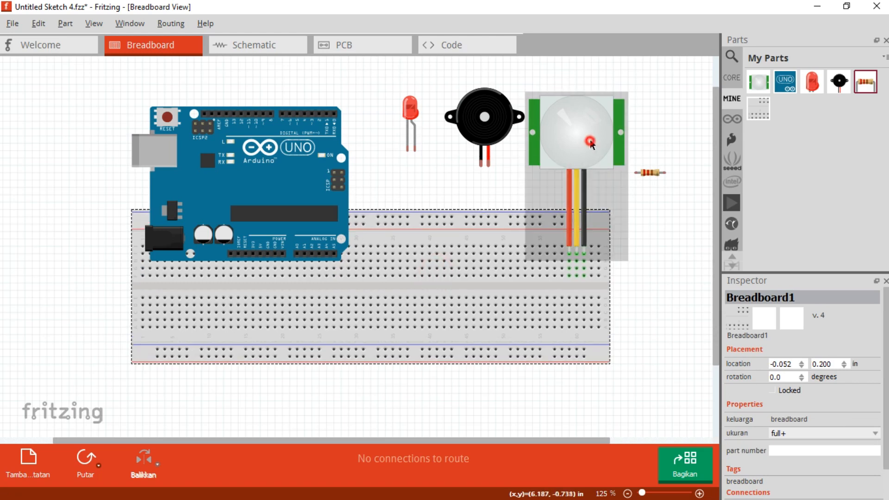
{"action": "left_click_drag", "start_coordinate": [590, 142], "coordinate": [613, 128]}
{"action": "left_click_drag", "start_coordinate": [277, 190], "coordinate": [357, 287]}
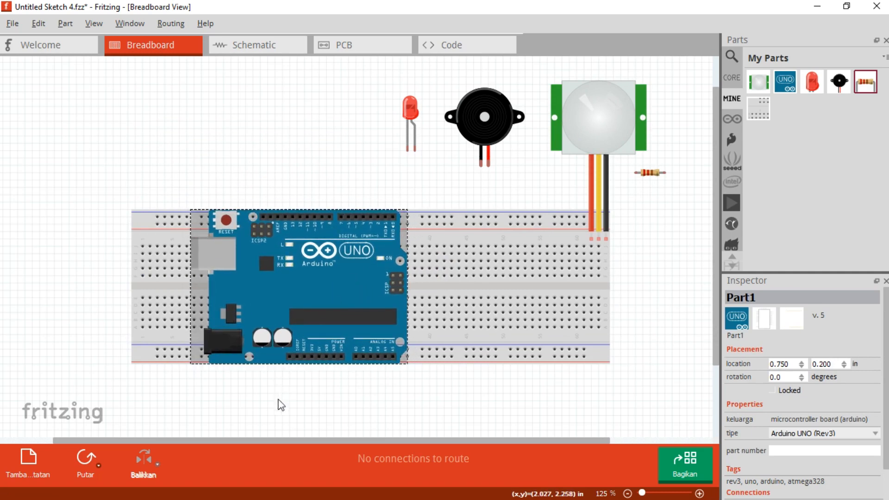
{"action": "left_click", "coordinate": [289, 398]}
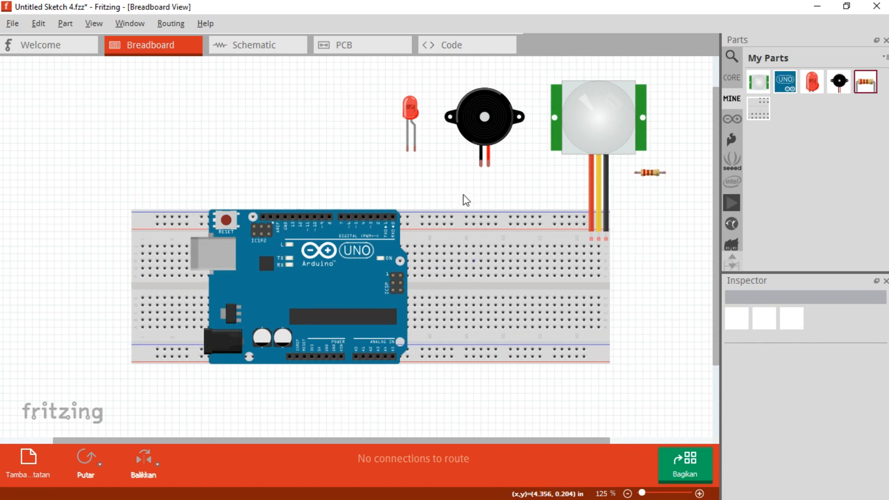
{"action": "left_click_drag", "start_coordinate": [613, 135], "coordinate": [634, 118]}
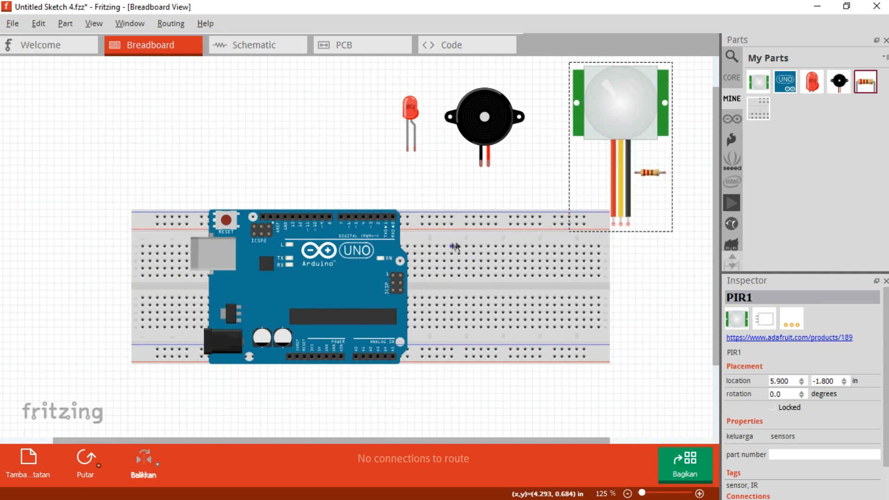
{"action": "left_click", "coordinate": [654, 270]}
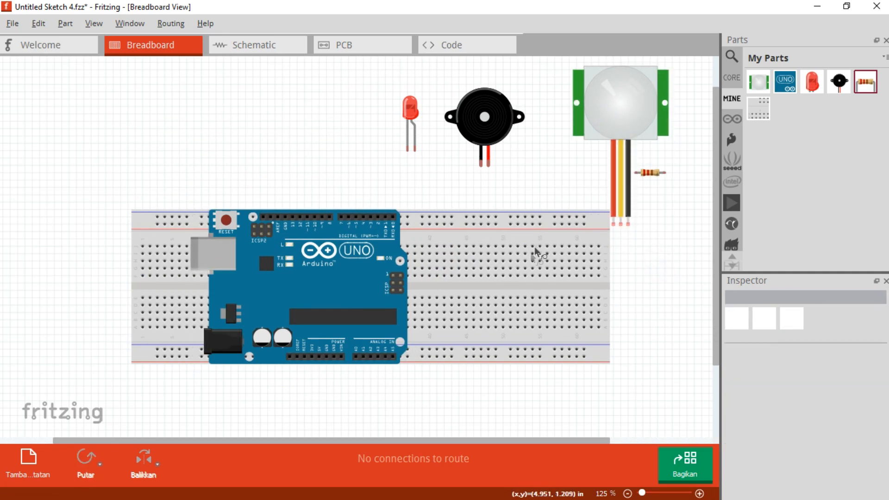
- Examine the breadboard's power rails, terminal rows and centre gap beside the Arduino at closer range
{"action": "scroll", "coordinate": [471, 290], "scroll_direction": "up", "scroll_amount": 1, "text": "ctrl"}
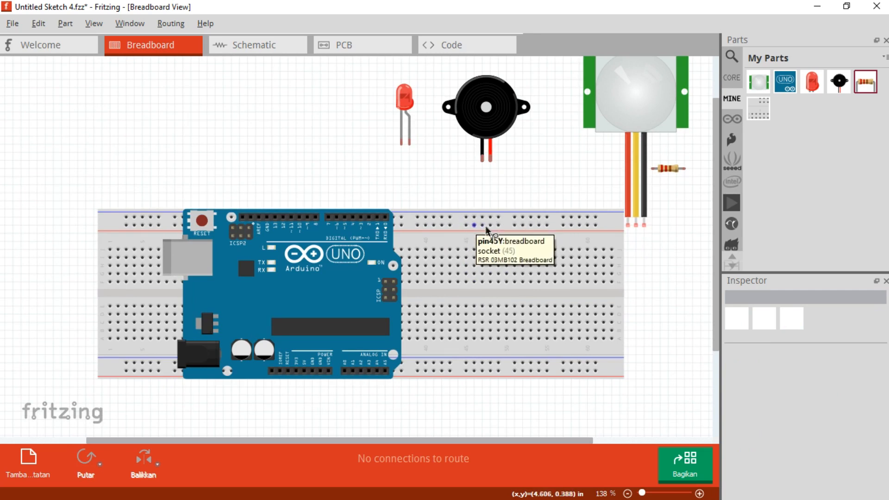
{"action": "scroll", "coordinate": [469, 231], "scroll_direction": "up", "scroll_amount": 3, "text": "ctrl"}
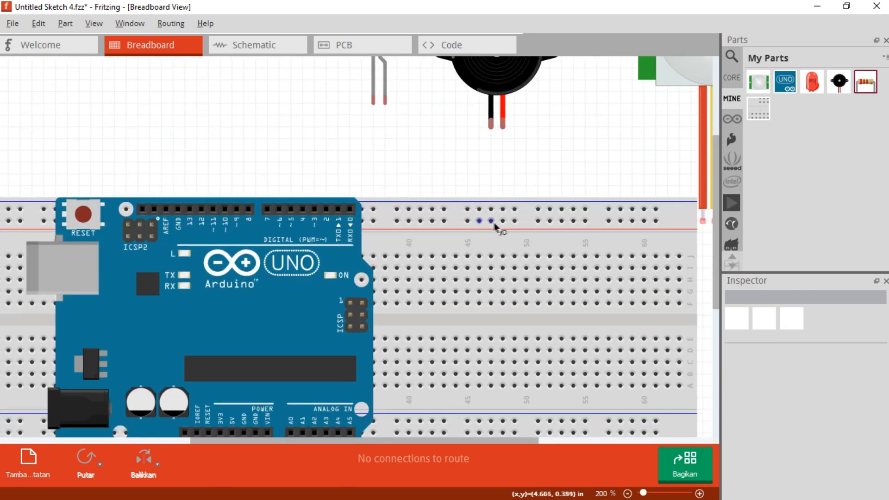
{"action": "scroll", "coordinate": [512, 243], "scroll_direction": "down", "scroll_amount": 1, "text": "ctrl"}
{"action": "scroll", "coordinate": [513, 245], "scroll_direction": "down", "scroll_amount": 1, "text": "ctrl"}
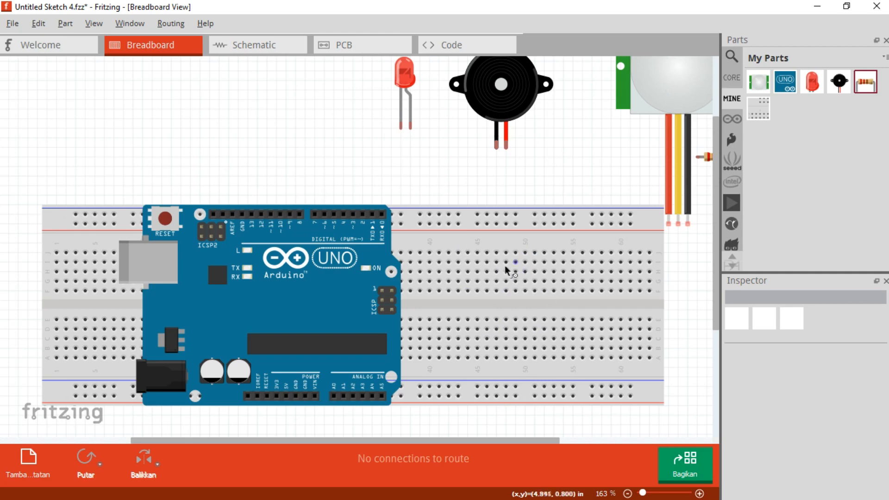
{"action": "scroll", "coordinate": [458, 304], "scroll_direction": "up", "scroll_amount": 1, "text": "ctrl"}
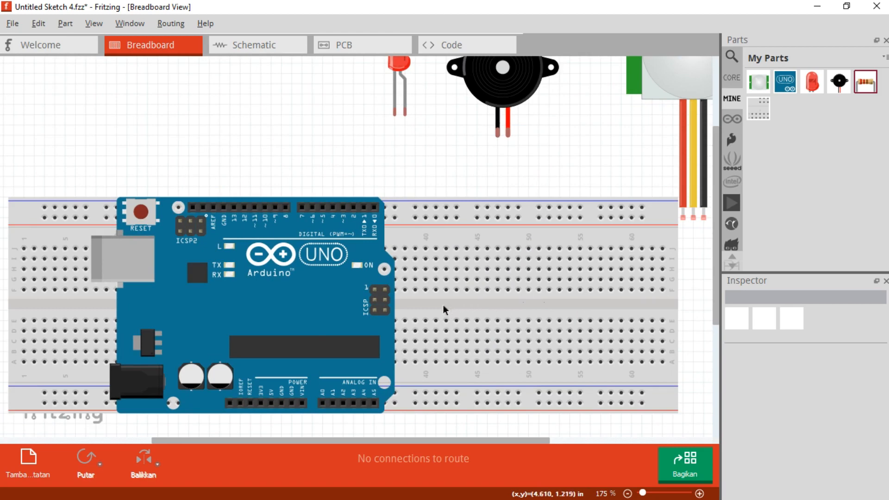
{"action": "scroll", "coordinate": [502, 303], "scroll_direction": "down", "scroll_amount": 1, "text": "ctrl"}
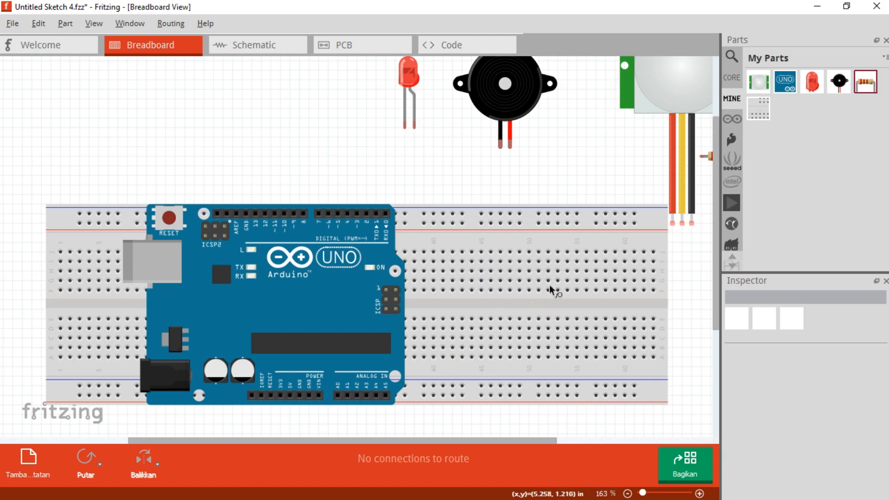
{"action": "scroll", "coordinate": [685, 261], "scroll_direction": "down", "scroll_amount": 1}
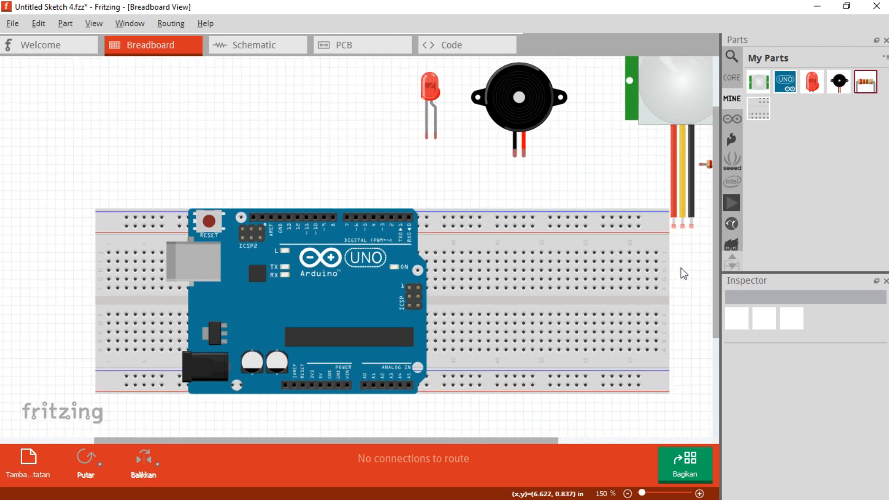
{"action": "scroll", "coordinate": [514, 278], "scroll_direction": "up", "scroll_amount": 1}
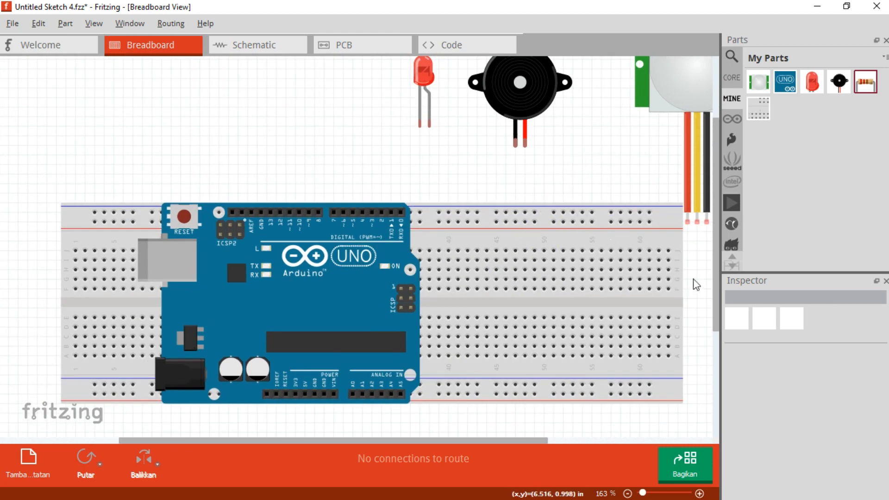
- Move the piezo buzzer down and right to about 4.505, -1.154 in, between the LED and the PIR sensor
{"action": "left_click_drag", "start_coordinate": [720, 278], "coordinate": [716, 236]}
{"action": "left_click", "coordinate": [471, 254]}
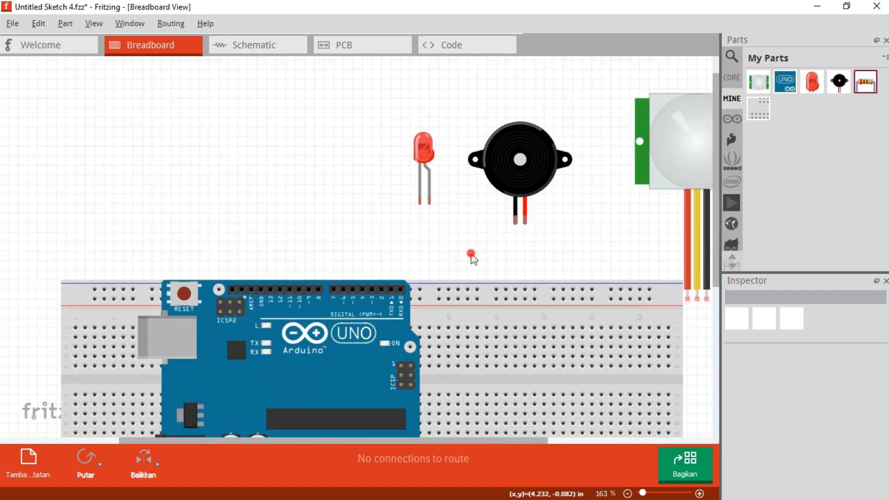
{"action": "left_click_drag", "start_coordinate": [510, 182], "coordinate": [520, 211]}
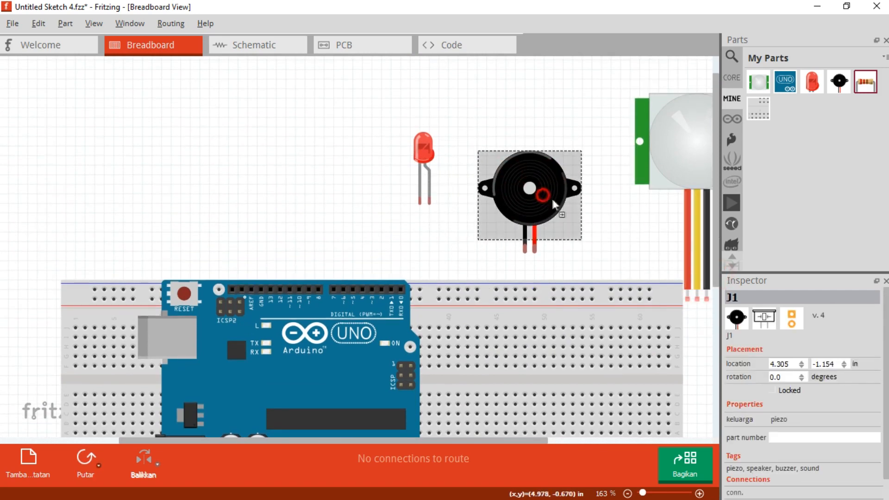
{"action": "left_click_drag", "start_coordinate": [553, 201], "coordinate": [579, 204]}
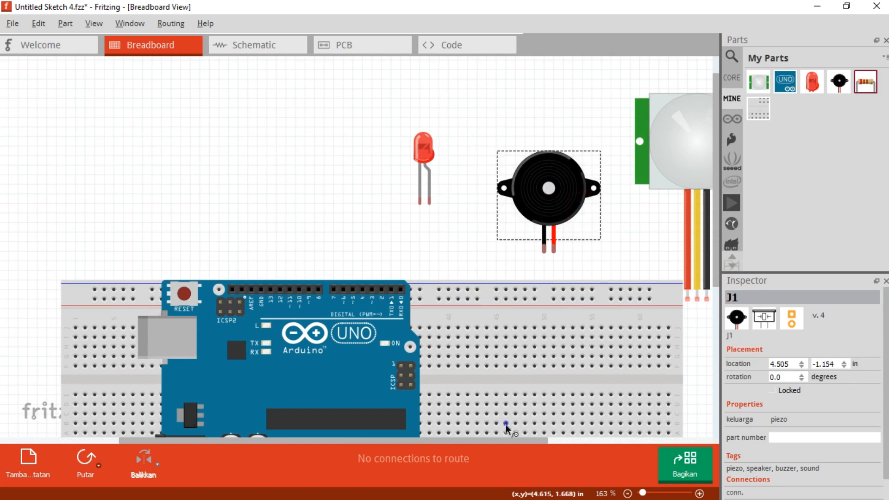
{"action": "scroll", "coordinate": [506, 440], "scroll_direction": "right", "scroll_amount": 4}
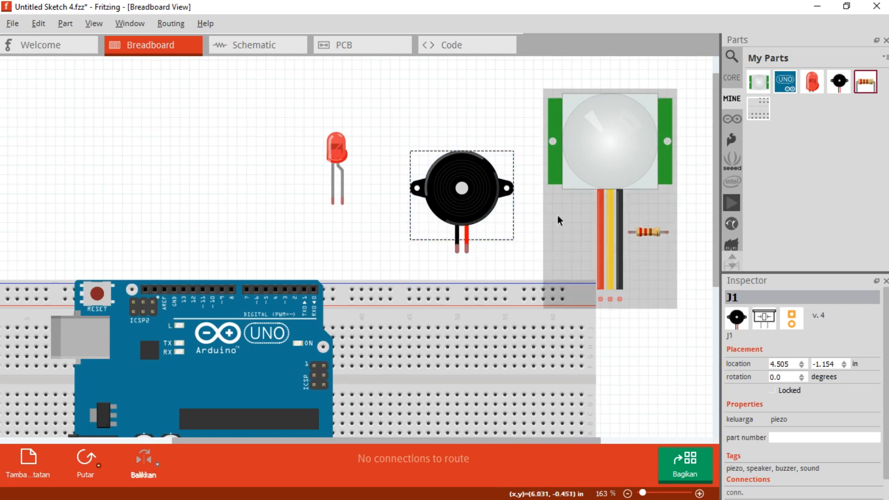
{"action": "left_click", "coordinate": [527, 227]}
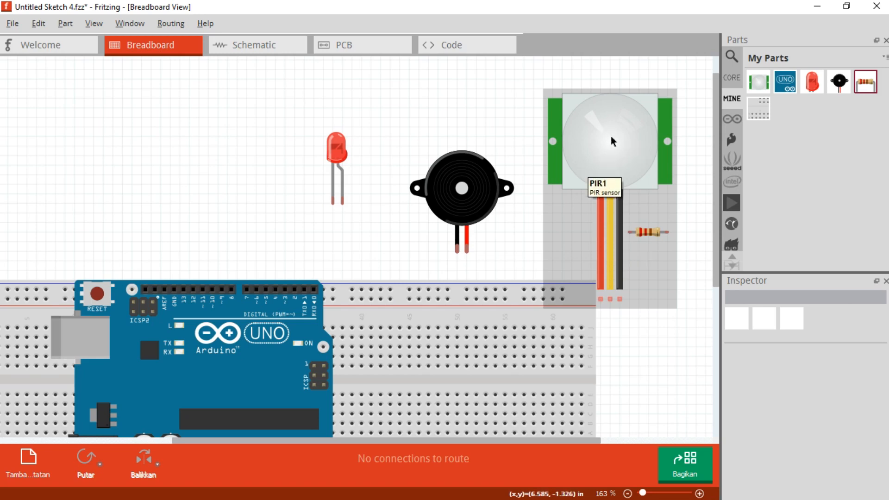
- Move the PIR sensor further up and right, and bring the piezo buzzer to about 4.605, -1.054 in, nearer the breadboard's upper rail
{"action": "left_click", "coordinate": [593, 152]}
{"action": "left_click_drag", "start_coordinate": [619, 143], "coordinate": [648, 134]}
{"action": "left_click", "coordinate": [470, 208]}
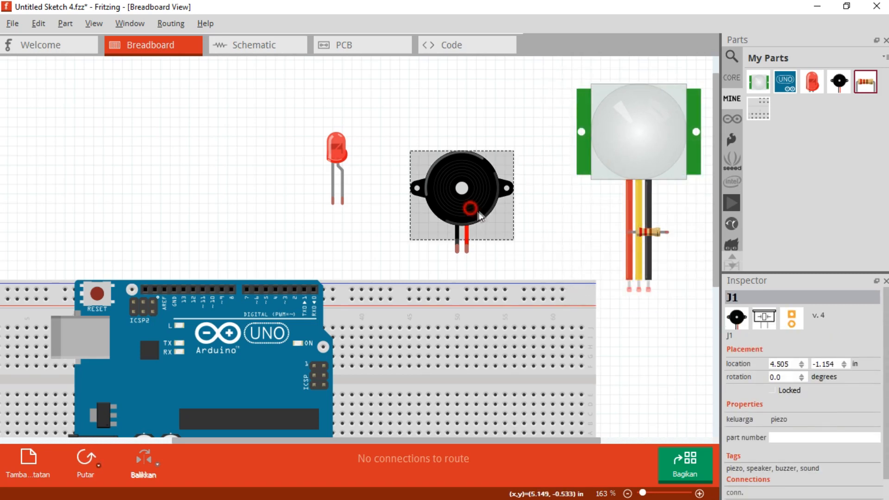
{"action": "mouse_move", "coordinate": [480, 215]}
{"action": "left_mouse_down"}
{"action": "mouse_move", "coordinate": [493, 217]}
{"action": "mouse_move", "coordinate": [475, 223]}
{"action": "left_mouse_up"}
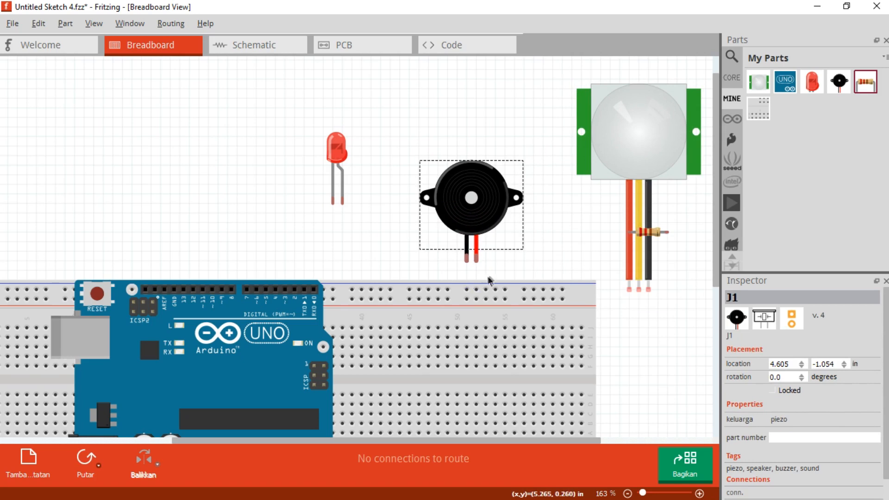
- Extend the piezo buzzer's red leg to row J, column 52, and its black leg to the inner row of the upper rail
{"action": "left_click_drag", "start_coordinate": [477, 260], "coordinate": [477, 326]}
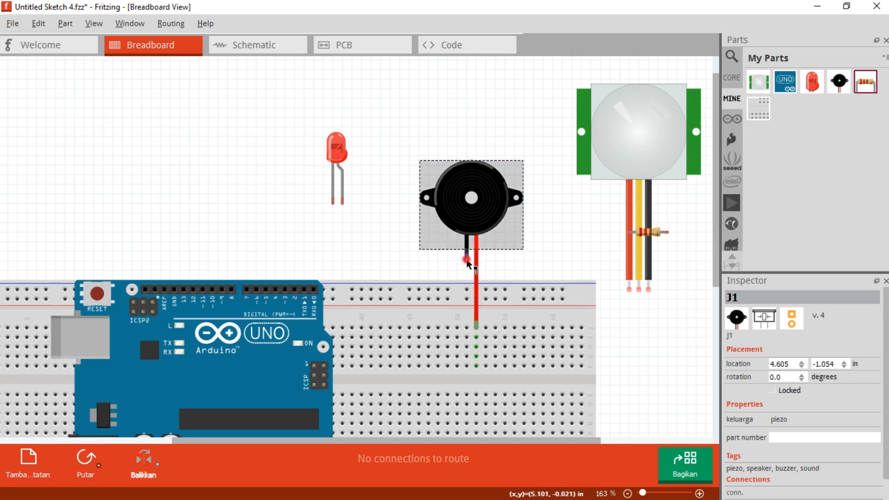
{"action": "left_click_drag", "start_coordinate": [466, 260], "coordinate": [467, 299]}
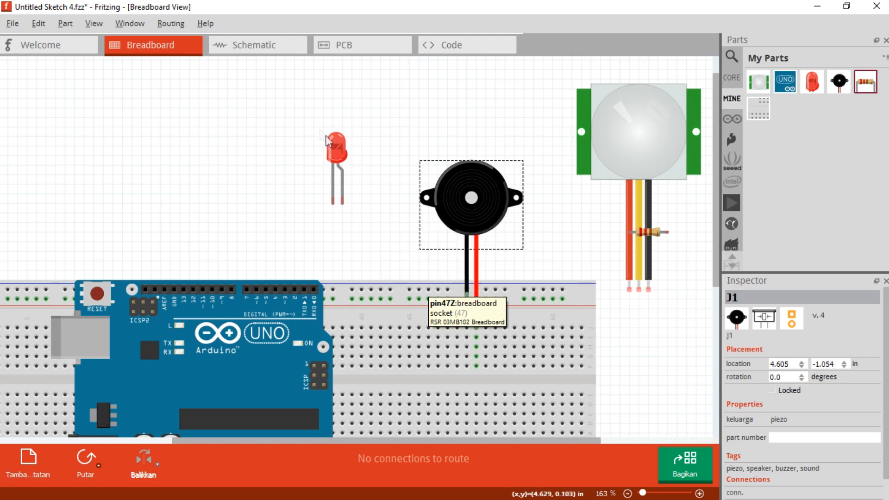
- Nudge the red LED slightly down and rotate it to 90 degrees so its legs point left
{"action": "left_click_drag", "start_coordinate": [337, 155], "coordinate": [342, 163]}
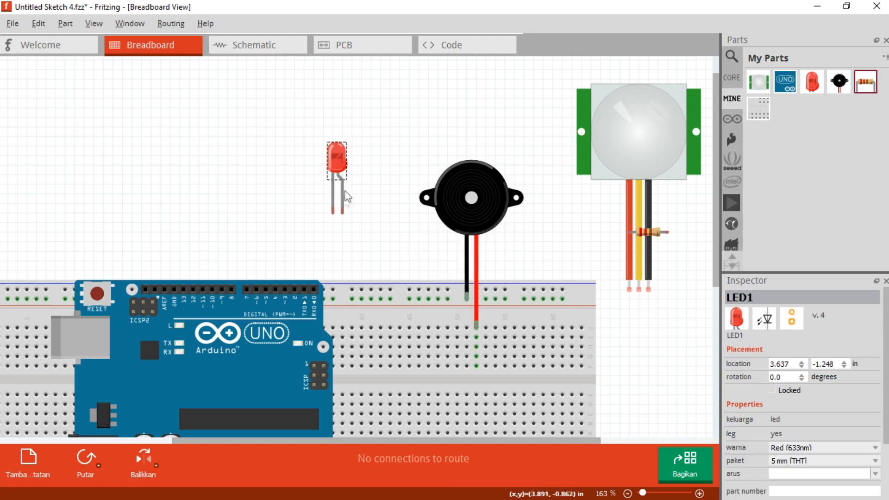
{"action": "left_click", "coordinate": [85, 473]}
{"action": "left_click", "coordinate": [86, 472]}
{"action": "left_click", "coordinate": [87, 473]}
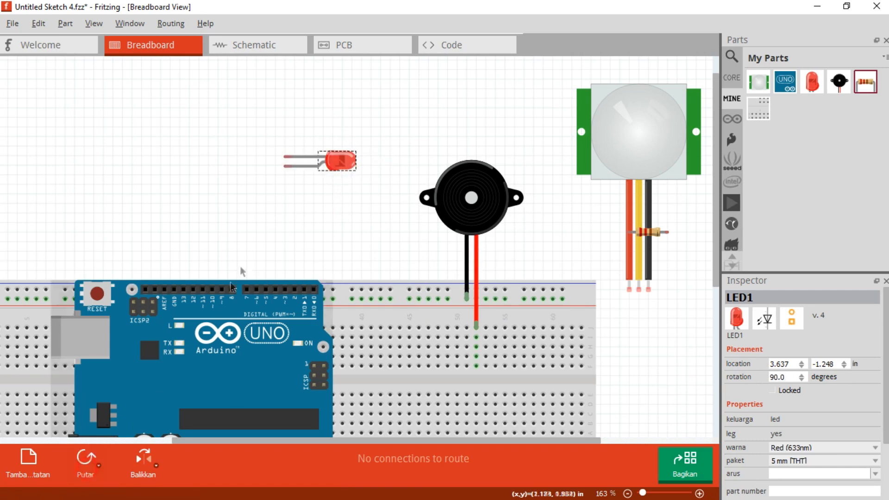
- Place the LED right of the buzzer's legs, with one leg in the upper rail's inner row and the other bent to row J, column 56
{"action": "left_click_drag", "start_coordinate": [328, 162], "coordinate": [518, 307]}
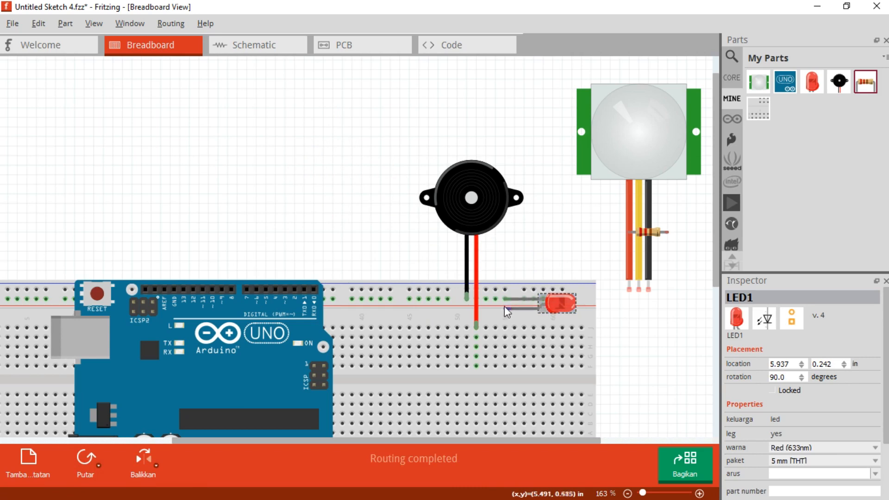
{"action": "left_click", "coordinate": [507, 309]}
{"action": "left_click_drag", "start_coordinate": [507, 308], "coordinate": [515, 332]}
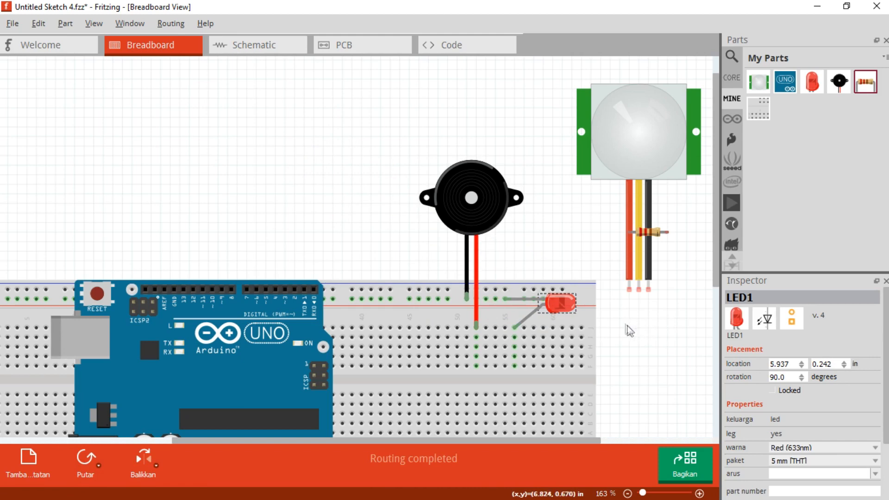
- Place the 220Ω resistor in row G, bridging the buzzer's red-leg column 52 and the LED's column 56
{"action": "scroll", "coordinate": [656, 327], "scroll_direction": "down", "scroll_amount": 1, "text": "ctrl"}
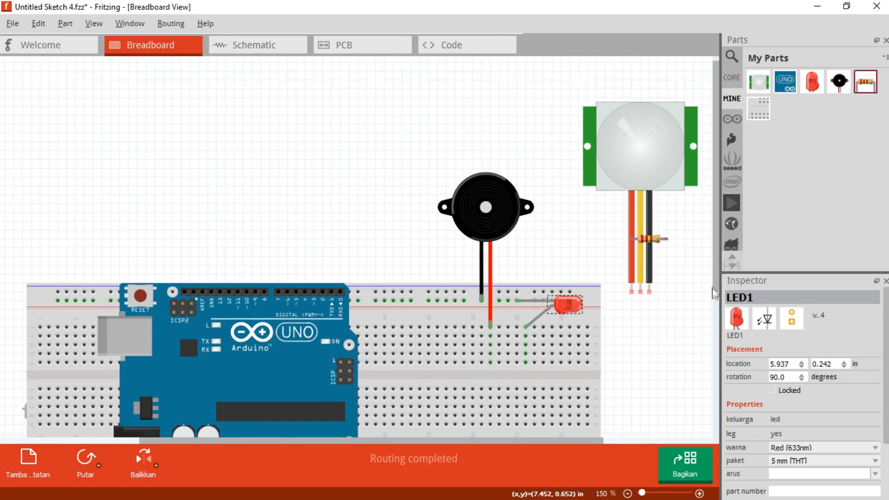
{"action": "left_click_drag", "start_coordinate": [717, 282], "coordinate": [721, 321]}
{"action": "left_click_drag", "start_coordinate": [655, 181], "coordinate": [508, 296]}
{"action": "left_click", "coordinate": [657, 287]}
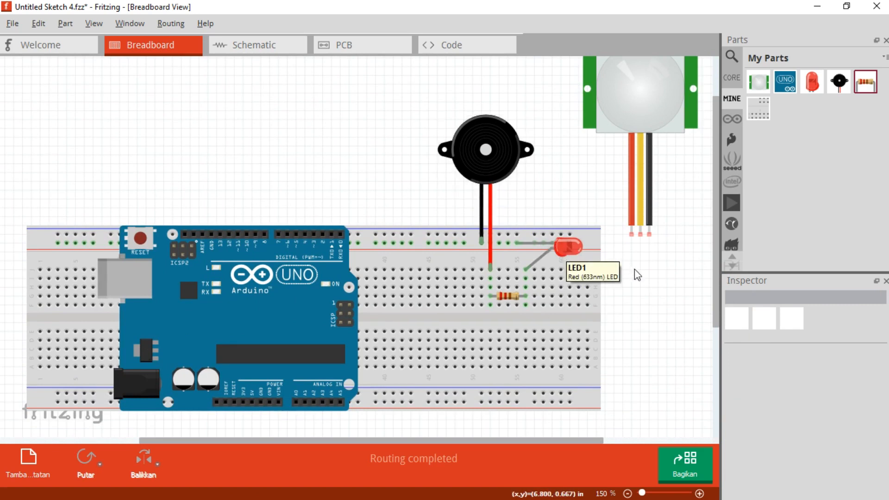
{"action": "left_click", "coordinate": [651, 284]}
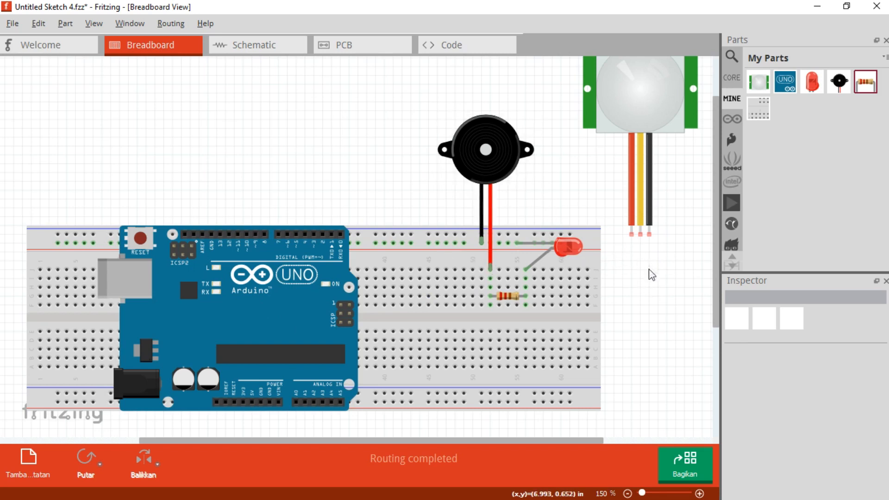
{"action": "scroll", "coordinate": [506, 298], "scroll_direction": "up", "scroll_amount": 1, "text": "ctrl"}
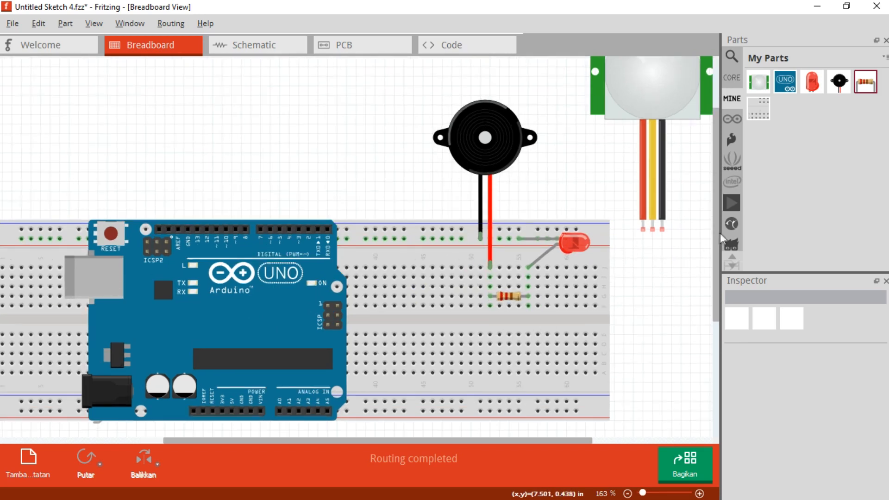
{"action": "left_click_drag", "start_coordinate": [717, 236], "coordinate": [715, 257]}
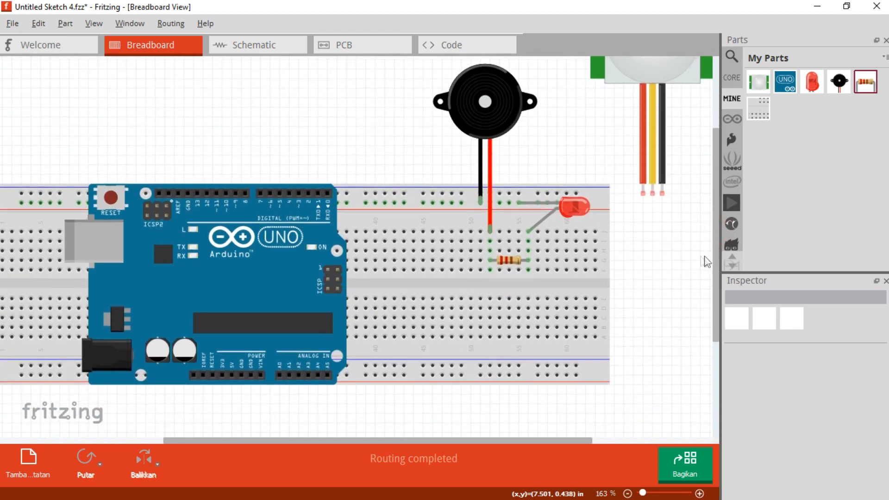
{"action": "scroll", "coordinate": [507, 261], "scroll_direction": "up", "scroll_amount": 1, "text": "ctrl"}
{"action": "left_click", "coordinate": [509, 253]}
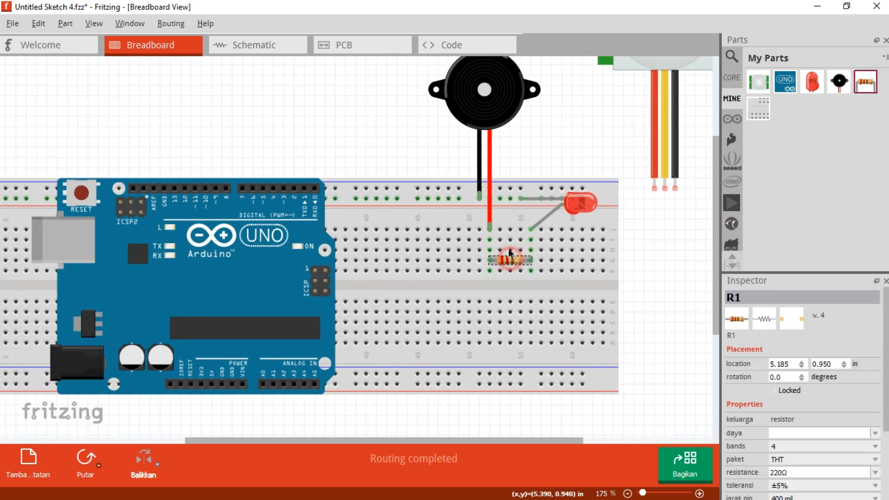
{"action": "mouse_move", "coordinate": [510, 253]}
{"action": "left_mouse_down"}
{"action": "mouse_move", "coordinate": [509, 233]}
{"action": "mouse_move", "coordinate": [506, 274]}
{"action": "mouse_move", "coordinate": [508, 261]}
{"action": "left_mouse_up"}
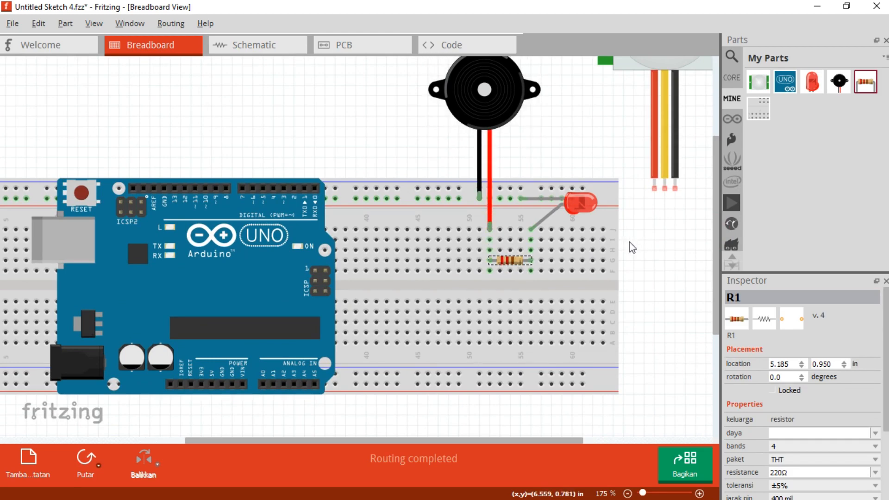
- Rotate the PIR sensor to 90 degrees and move it to 4.950, -2.450 in, above the piezo buzzer
{"action": "scroll", "coordinate": [625, 258], "scroll_direction": "down", "scroll_amount": 2, "text": "ctrl"}
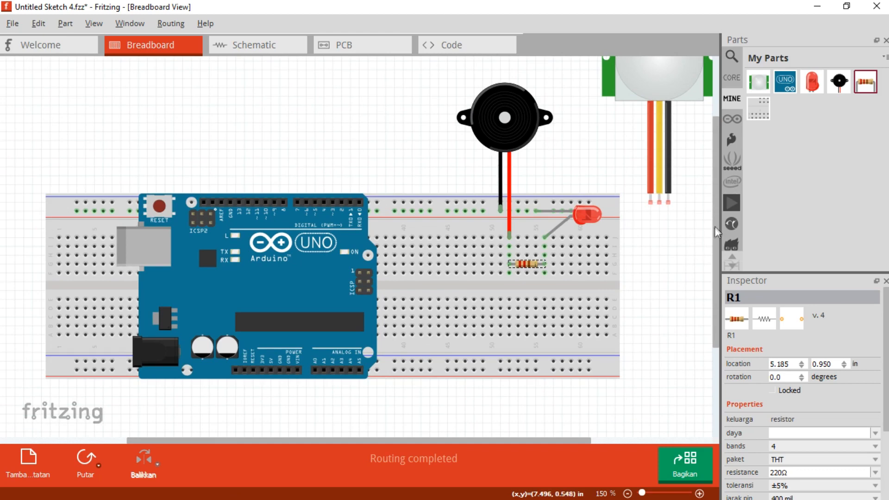
{"action": "left_click_drag", "start_coordinate": [717, 202], "coordinate": [713, 174]}
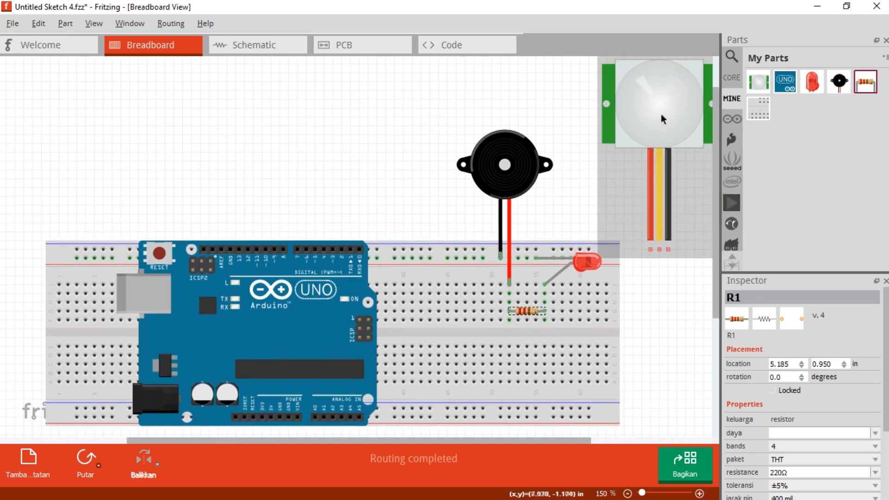
{"action": "left_click_drag", "start_coordinate": [659, 113], "coordinate": [598, 116]}
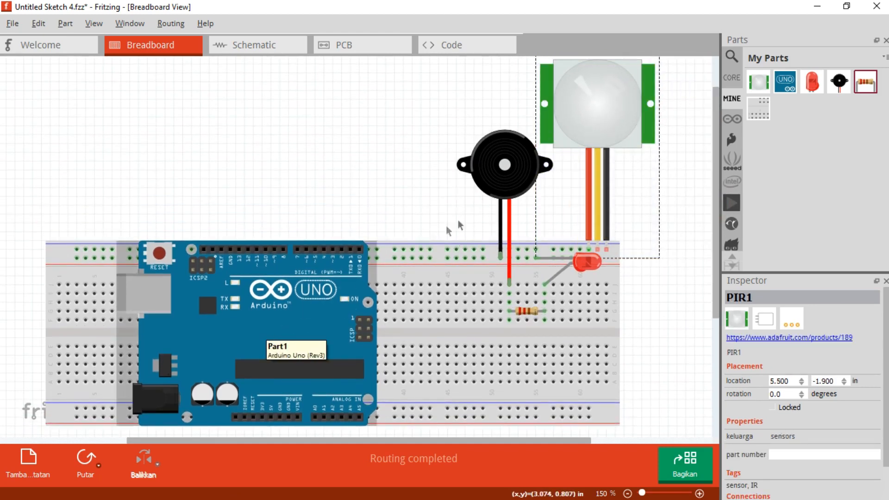
{"action": "left_click", "coordinate": [587, 118]}
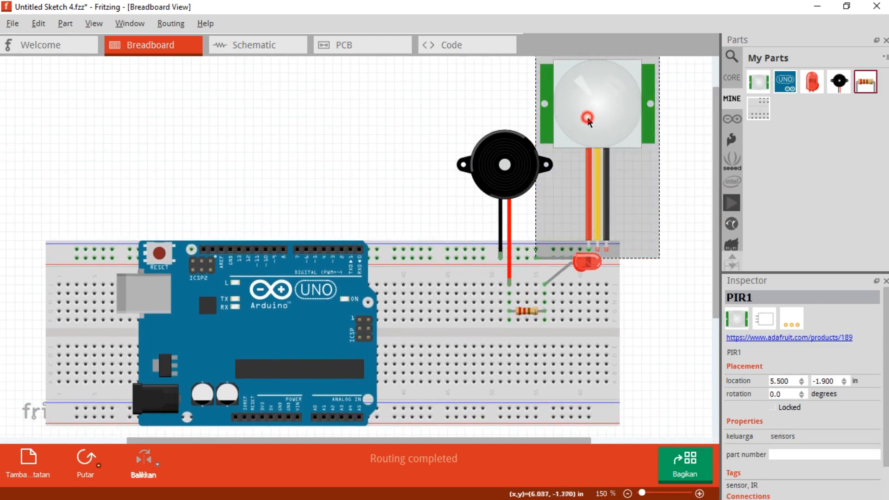
{"action": "left_click", "coordinate": [85, 463]}
{"action": "left_click", "coordinate": [82, 462]}
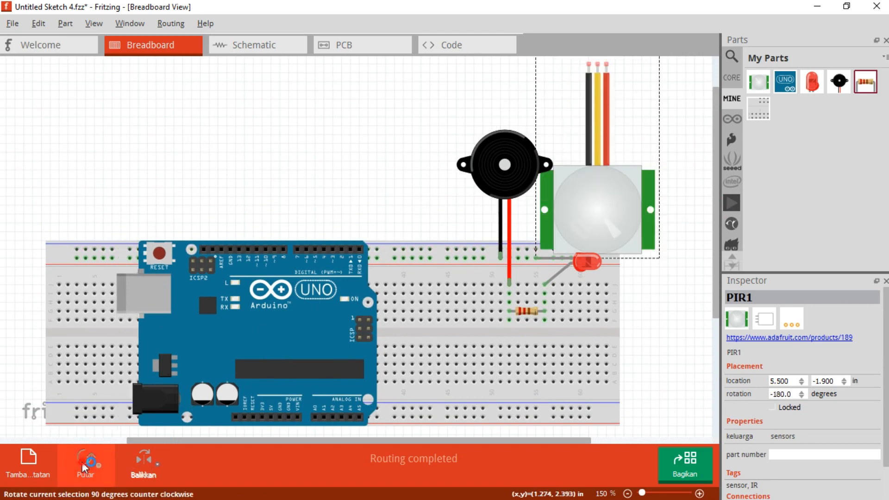
{"action": "left_click", "coordinate": [82, 462]}
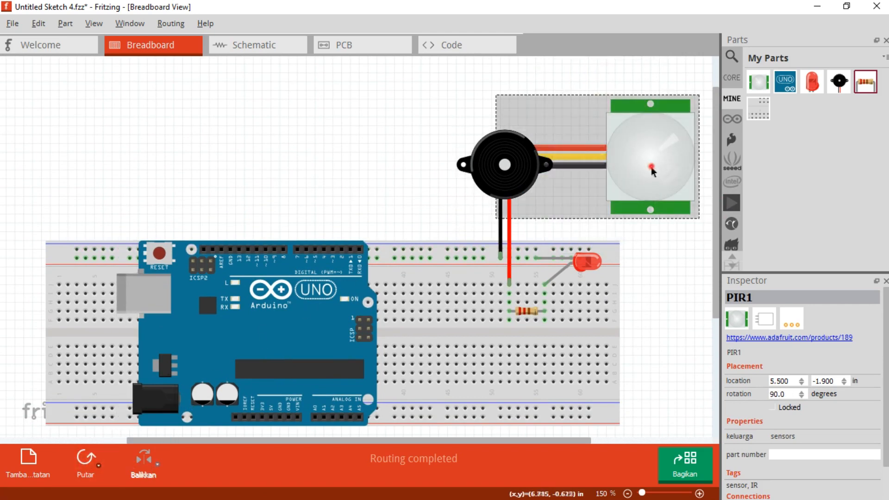
{"action": "left_click_drag", "start_coordinate": [652, 167], "coordinate": [585, 113]}
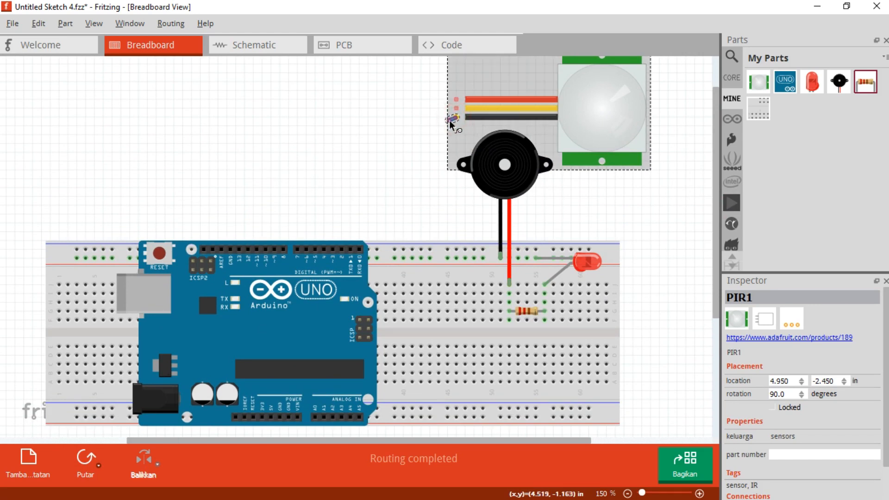
- Wire the PIR sensor's black pin to the upper rail's inner row with a right-angle bend and colour the wire hitam (black)
{"action": "left_click_drag", "start_coordinate": [449, 121], "coordinate": [450, 257]}
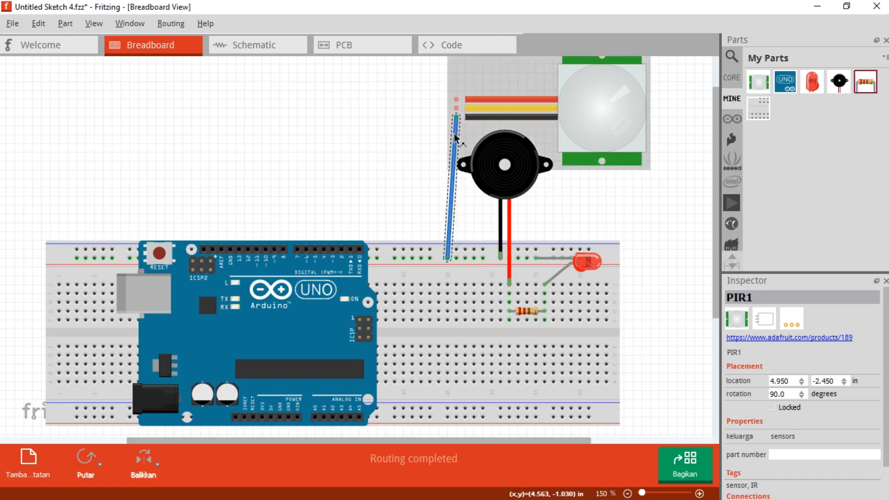
{"action": "left_click_drag", "start_coordinate": [456, 126], "coordinate": [448, 118]}
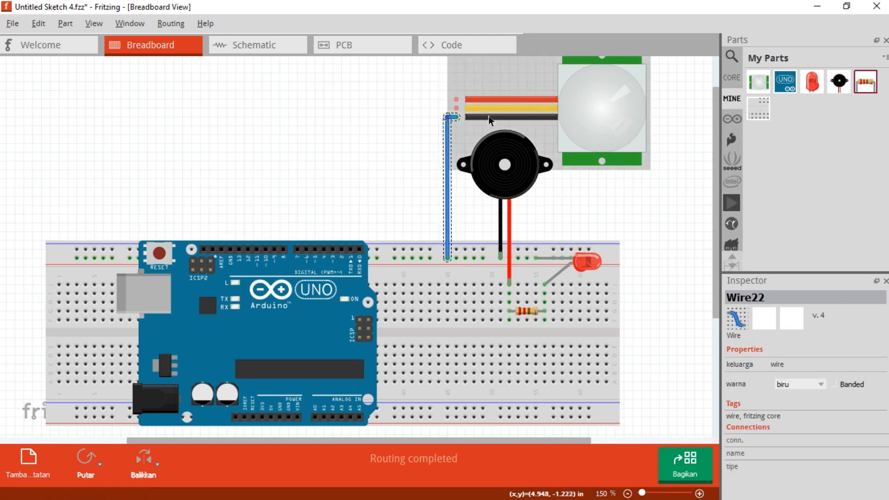
{"action": "right_click", "coordinate": [448, 156]}
{"action": "right_click", "coordinate": [449, 140]}
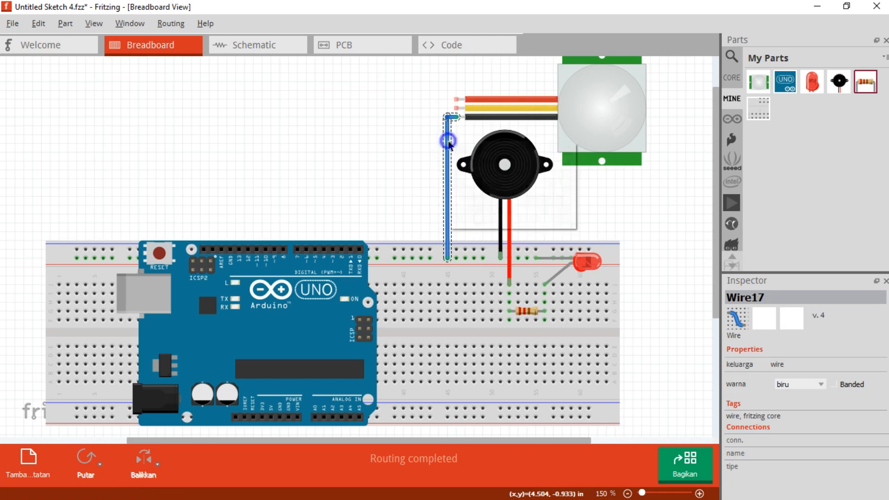
{"action": "mouse_move", "coordinate": [529, 158]}
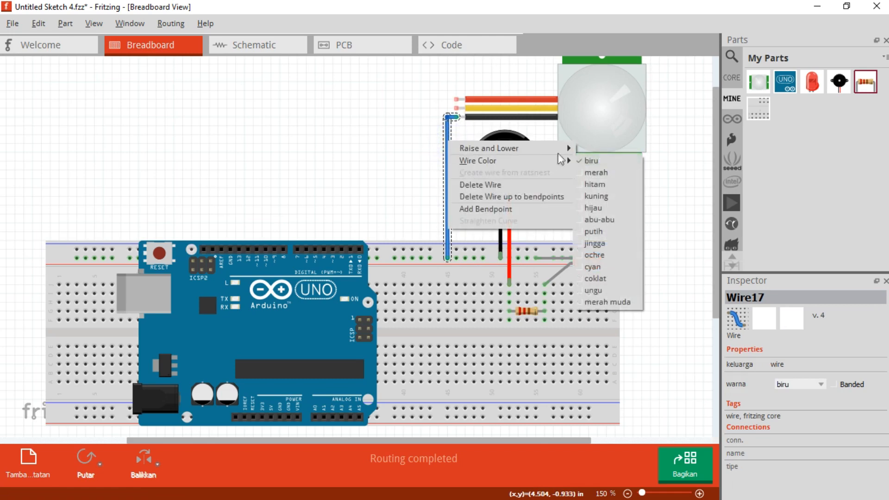
{"action": "left_click", "coordinate": [595, 184]}
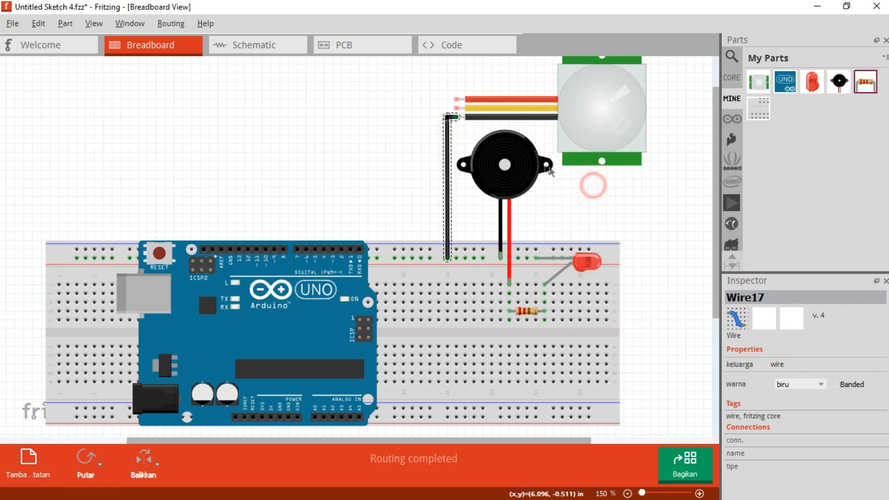
{"action": "left_click", "coordinate": [394, 153]}
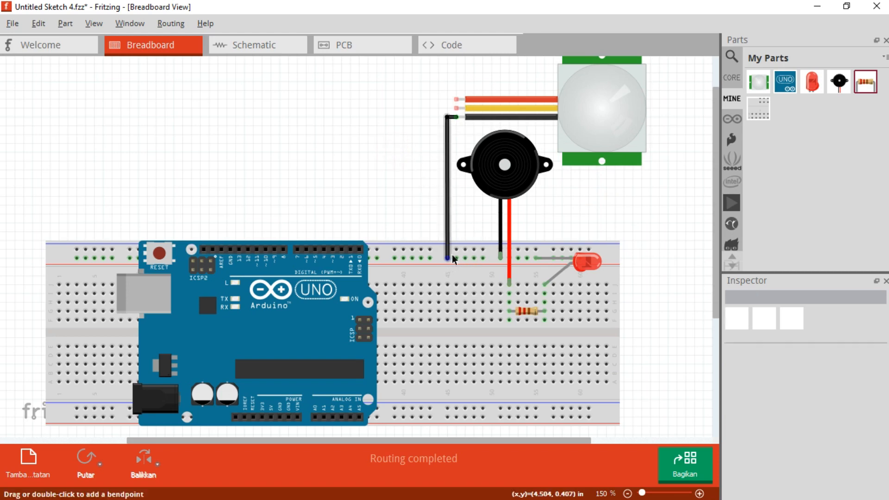
- Wire the PIR sensor's red pin to the upper rail's outer row with a right-angle bend and colour the wire merah (red)
{"action": "scroll", "coordinate": [449, 257], "scroll_direction": "up", "scroll_amount": 1, "text": "ctrl"}
{"action": "scroll", "coordinate": [449, 258], "scroll_direction": "up", "scroll_amount": 1, "text": "ctrl"}
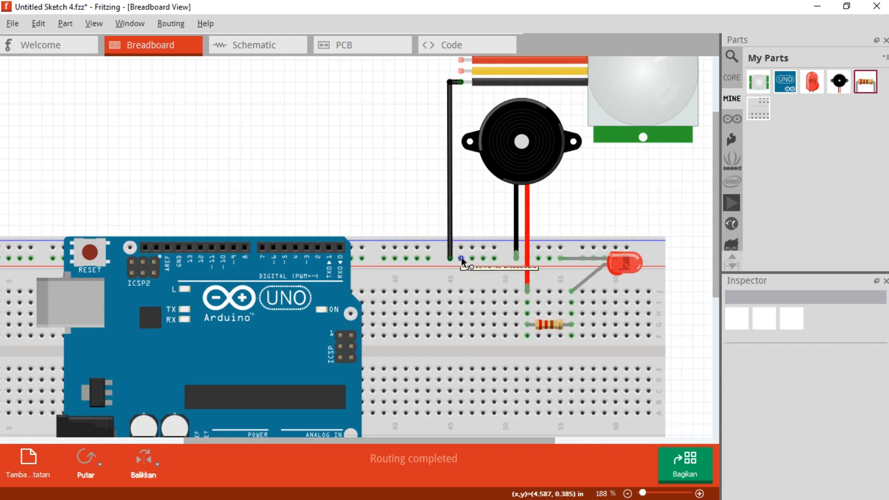
{"action": "scroll", "coordinate": [718, 259], "scroll_direction": "down", "scroll_amount": 3}
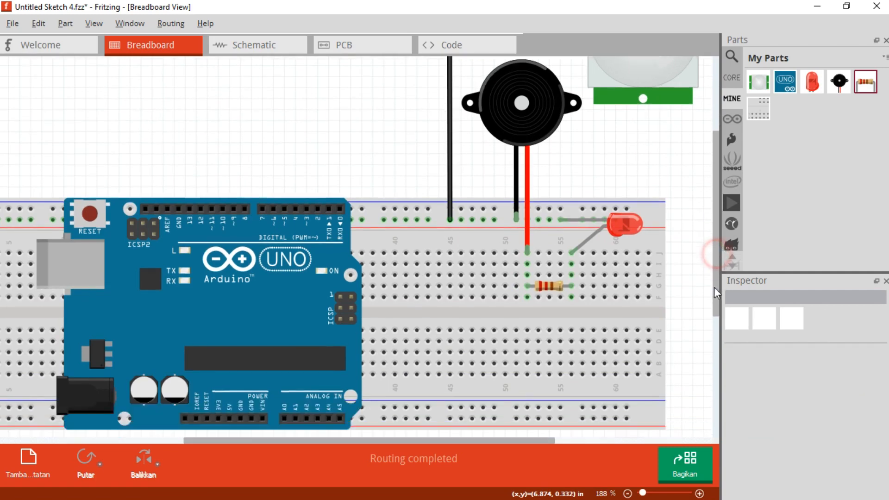
{"action": "scroll", "coordinate": [719, 179], "scroll_direction": "down", "scroll_amount": 1, "text": "ctrl"}
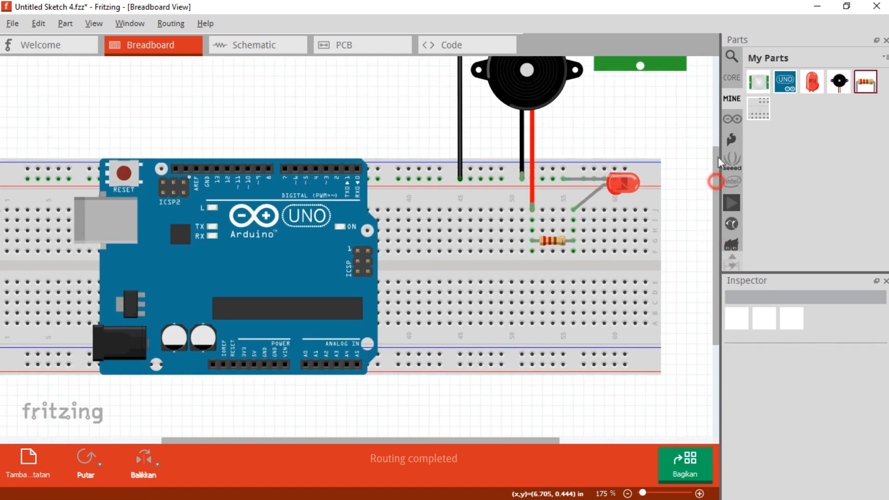
{"action": "scroll", "coordinate": [718, 180], "scroll_direction": "up", "scroll_amount": 3}
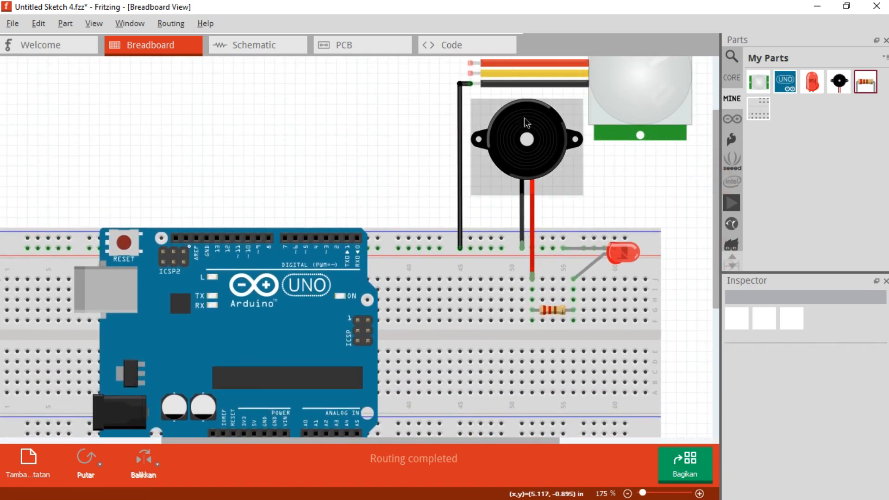
{"action": "scroll", "coordinate": [473, 64], "scroll_direction": "up", "scroll_amount": 1}
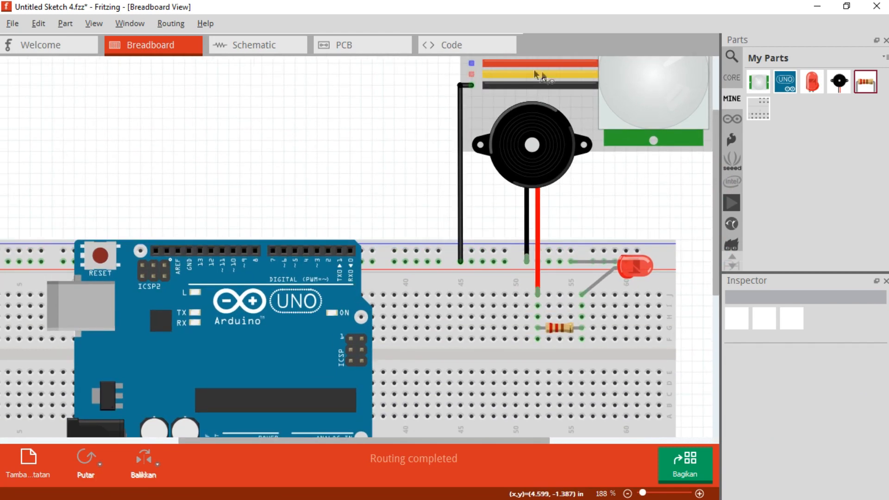
{"action": "scroll", "coordinate": [649, 89], "scroll_direction": "down", "scroll_amount": 1}
{"action": "scroll", "coordinate": [717, 115], "scroll_direction": "up", "scroll_amount": 1}
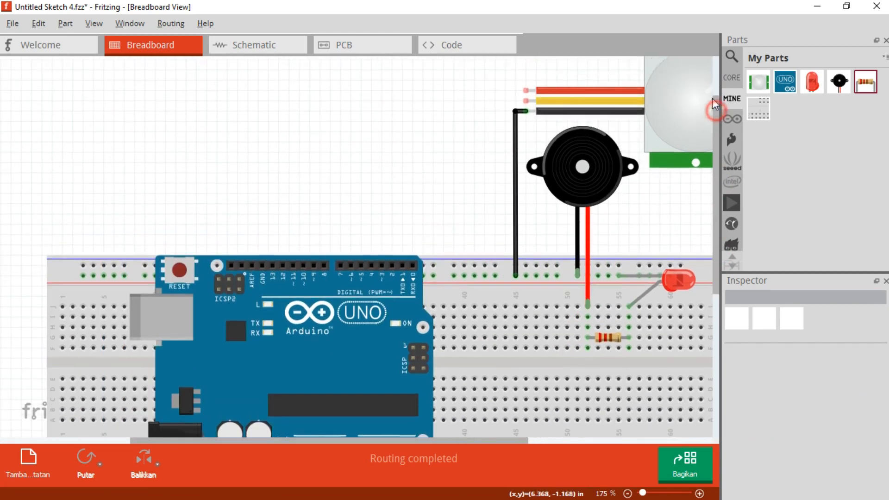
{"action": "left_click_drag", "start_coordinate": [527, 100], "coordinate": [495, 272]}
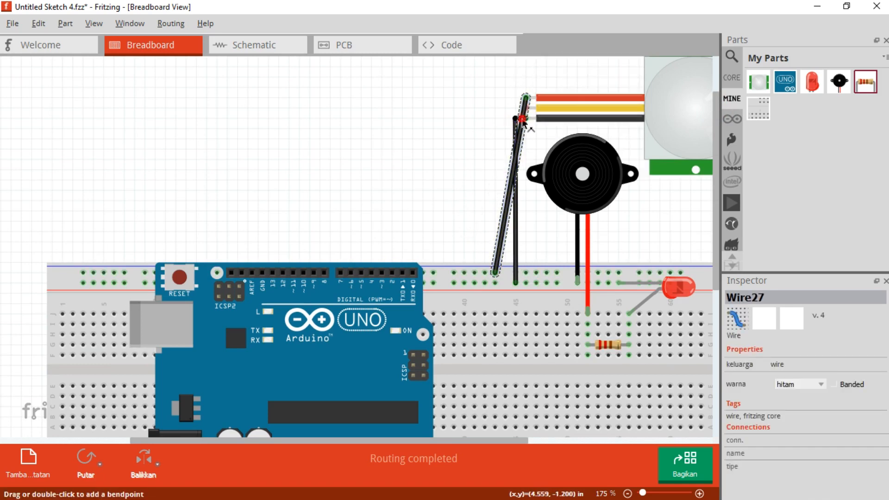
{"action": "left_click_drag", "start_coordinate": [521, 118], "coordinate": [495, 98]}
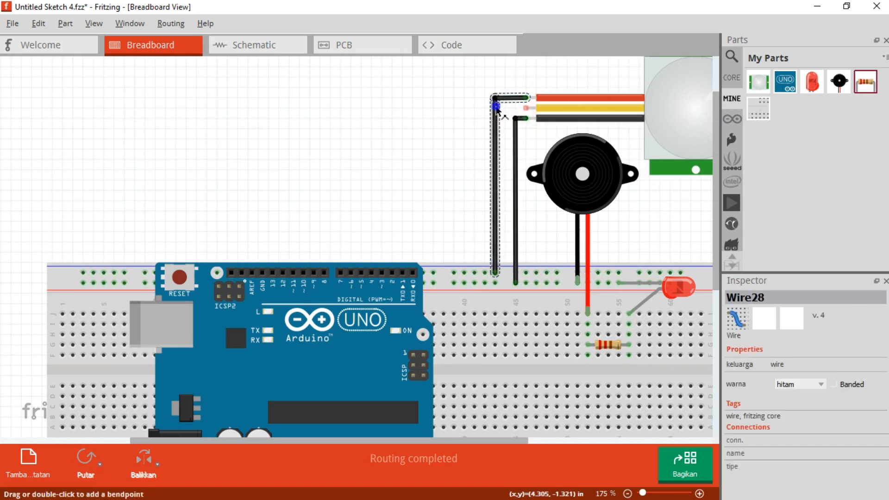
{"action": "right_click", "coordinate": [497, 108]}
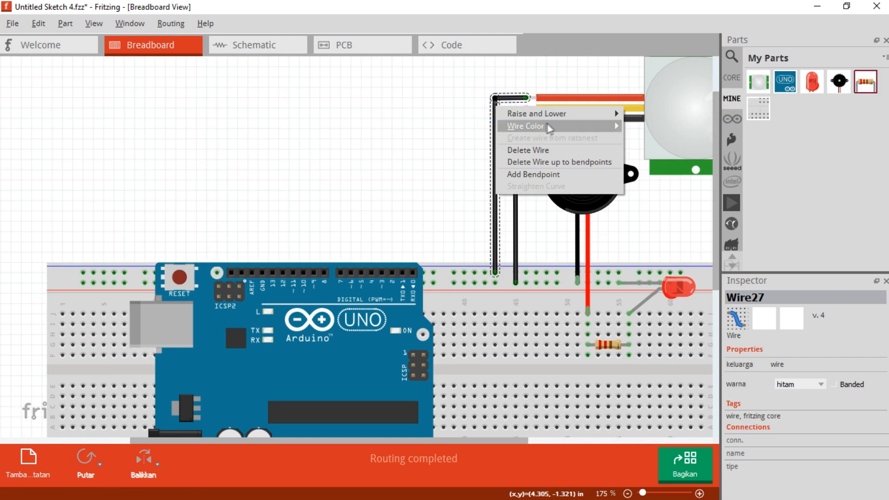
{"action": "mouse_move", "coordinate": [607, 126]}
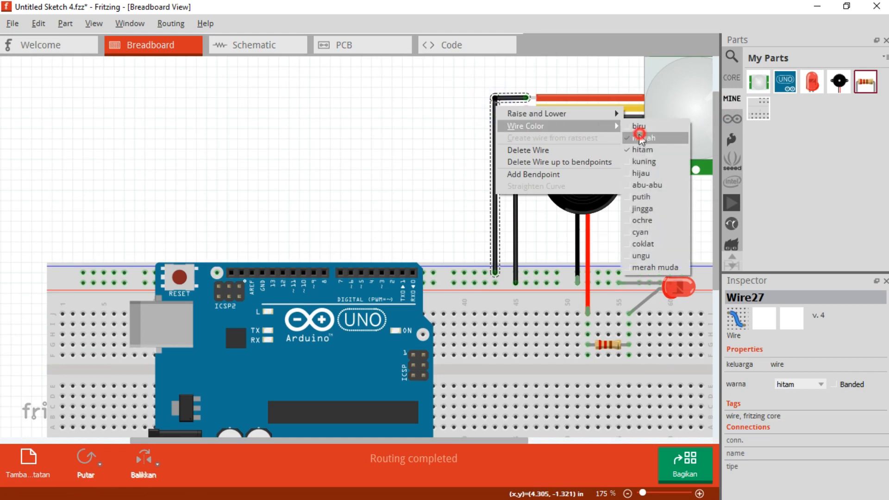
{"action": "left_click", "coordinate": [639, 137]}
{"action": "left_click", "coordinate": [408, 173]}
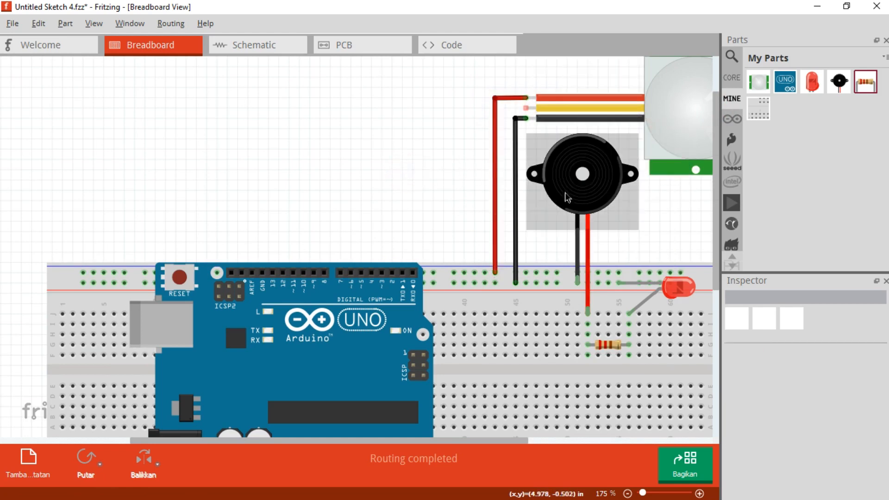
- Wire the PIR sensor's yellow pin to Arduino digital pin 2 with a right-angle bend and colour the wire kuning (yellow)
{"action": "scroll", "coordinate": [568, 198], "scroll_direction": "down", "scroll_amount": 1, "text": "ctrl"}
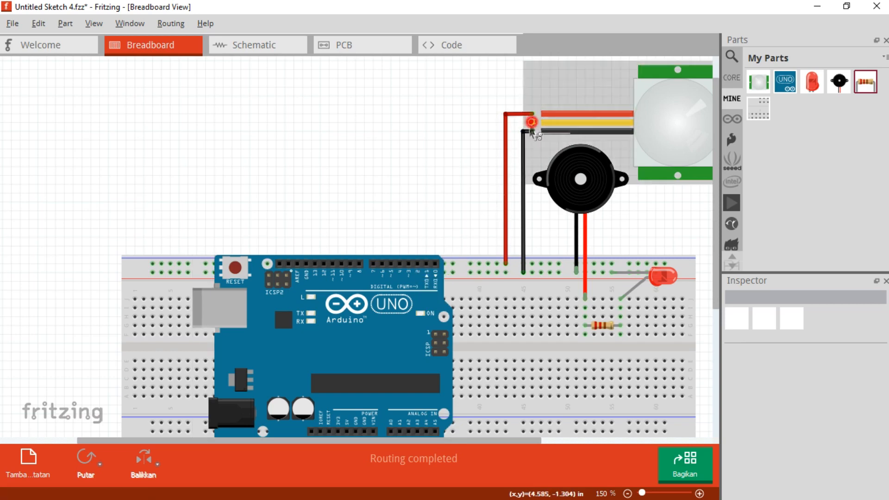
{"action": "left_click_drag", "start_coordinate": [532, 122], "coordinate": [420, 265]}
{"action": "left_click_drag", "start_coordinate": [500, 161], "coordinate": [426, 132]}
{"action": "left_click_drag", "start_coordinate": [494, 175], "coordinate": [418, 123]}
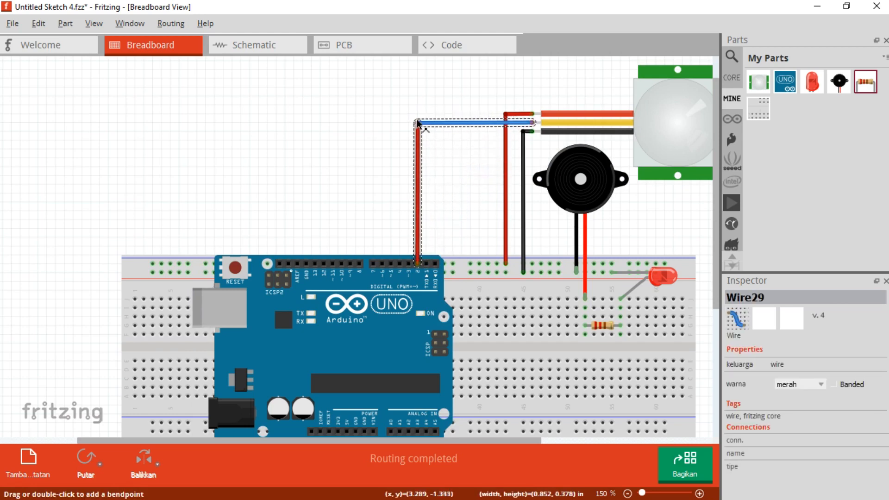
{"action": "left_click", "coordinate": [461, 124]}
{"action": "right_click", "coordinate": [462, 124]}
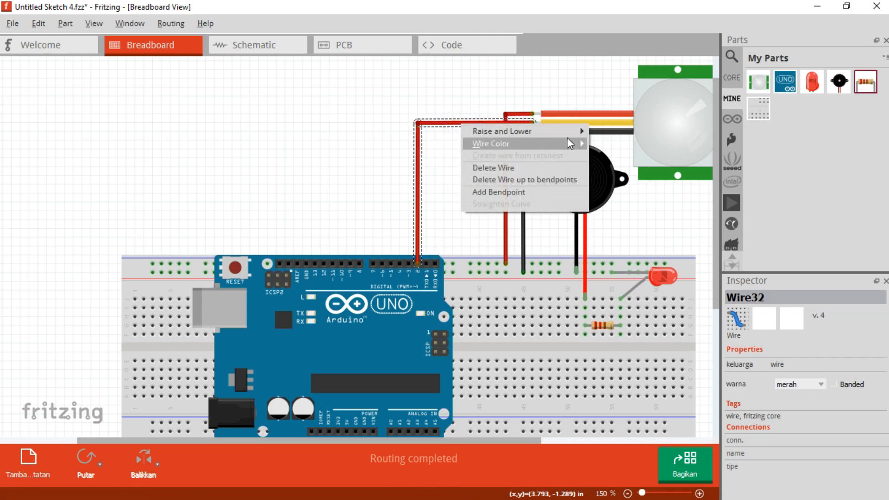
{"action": "mouse_move", "coordinate": [569, 143]}
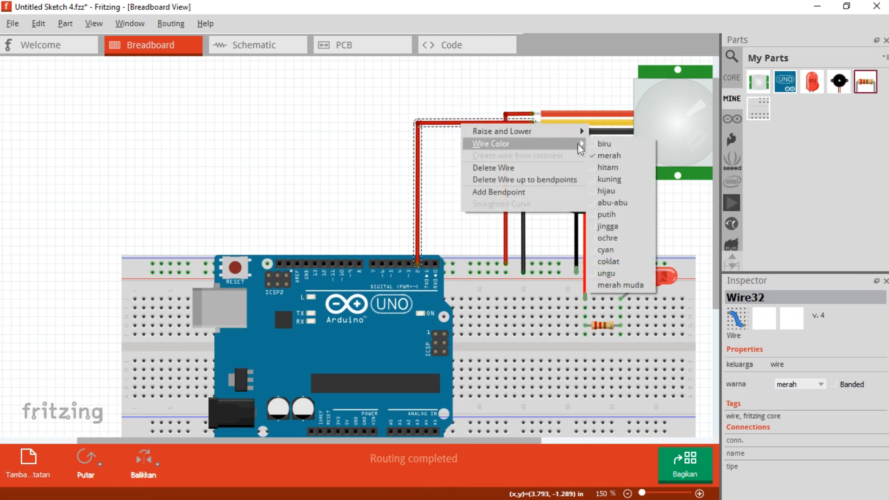
{"action": "left_click", "coordinate": [609, 179]}
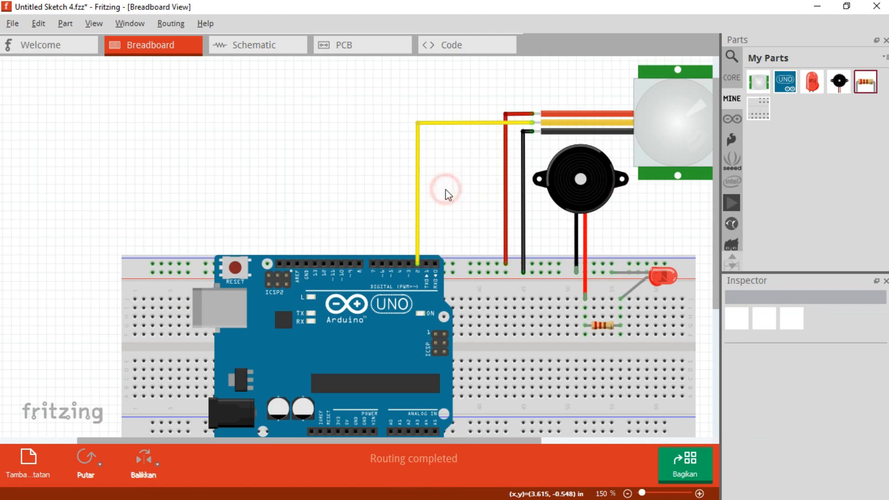
- Wire Arduino digital pin 3 to row I of the buzzer's red-leg column 52, with a right-angle bend over the board
{"action": "scroll", "coordinate": [448, 265], "scroll_direction": "up", "scroll_amount": 2, "text": "ctrl"}
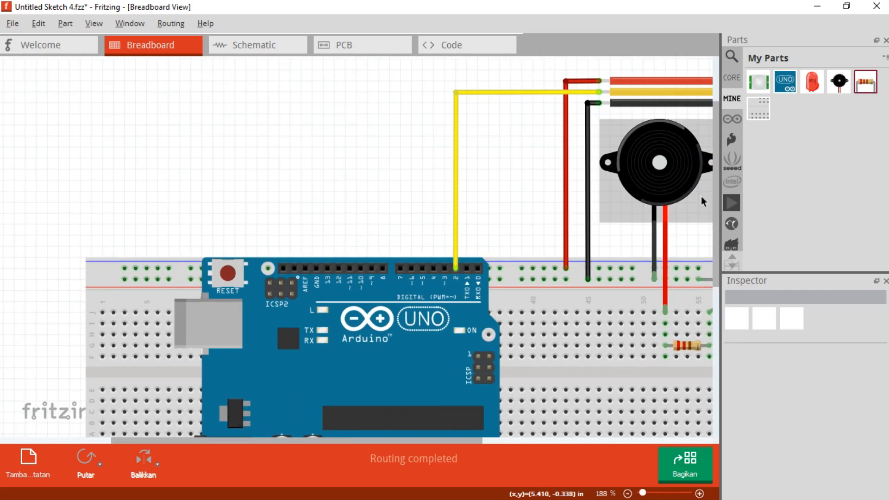
{"action": "scroll", "coordinate": [418, 205], "scroll_direction": "down", "scroll_amount": 2}
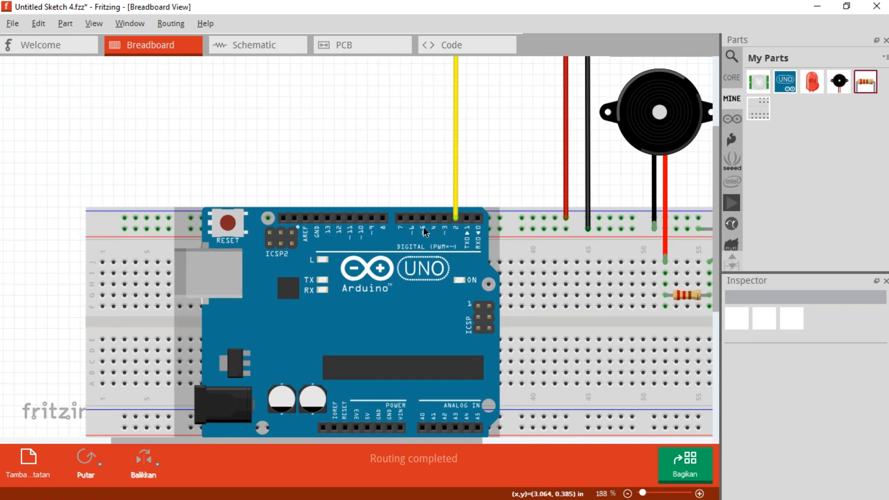
{"action": "scroll", "coordinate": [520, 189], "scroll_direction": "down", "scroll_amount": 2, "text": "ctrl"}
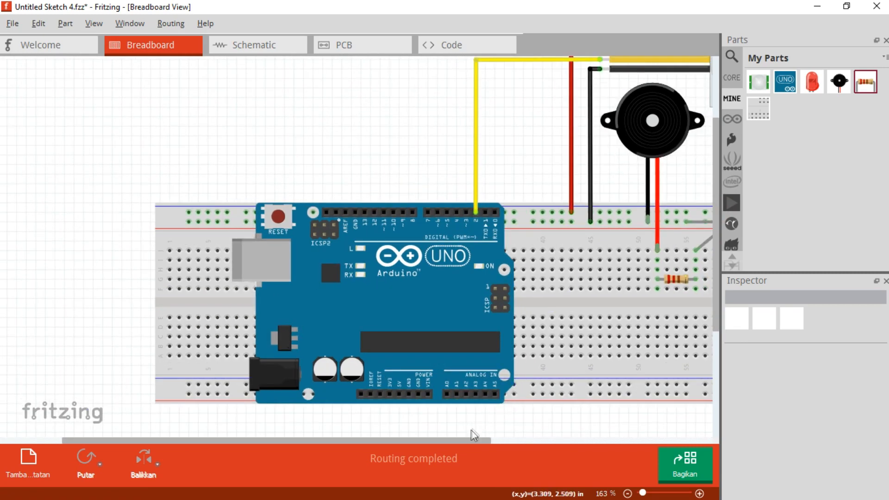
{"action": "left_click_drag", "start_coordinate": [465, 442], "coordinate": [527, 443]}
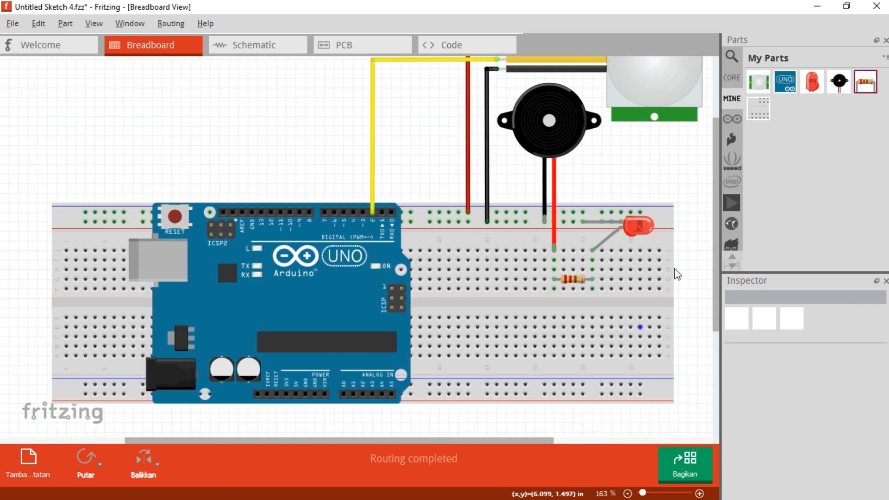
{"action": "left_click_drag", "start_coordinate": [717, 227], "coordinate": [717, 191]}
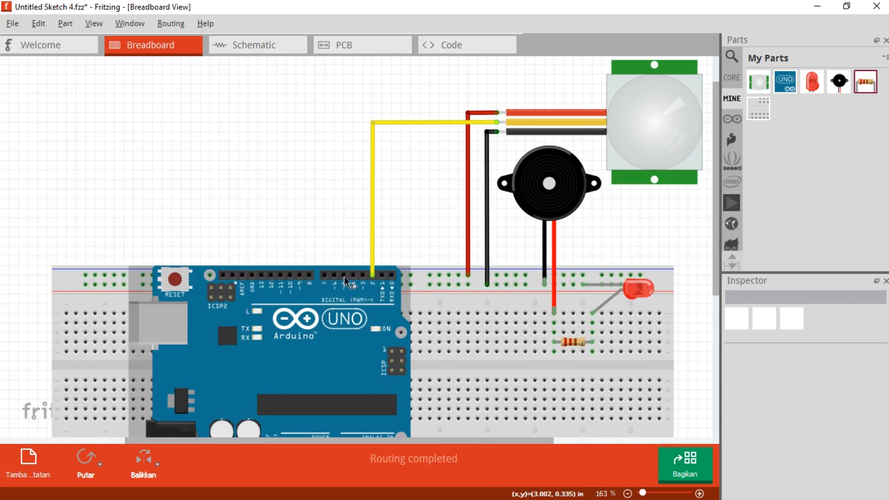
{"action": "left_click", "coordinate": [406, 228]}
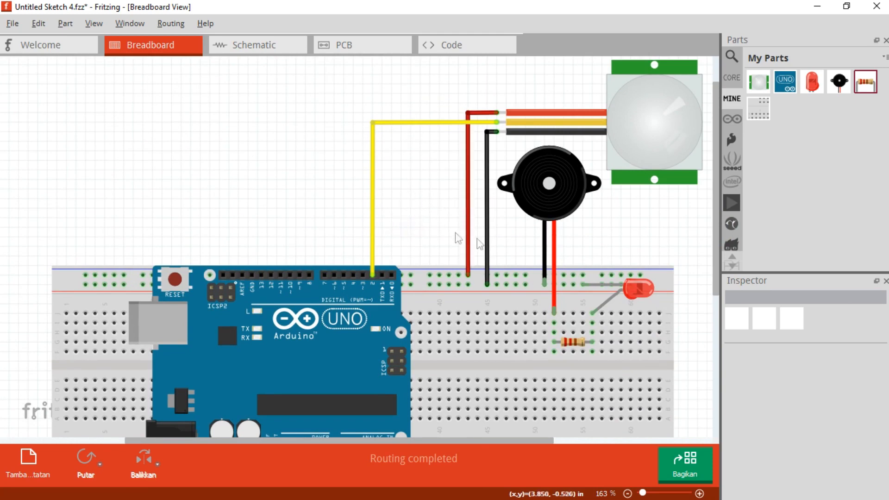
{"action": "left_click_drag", "start_coordinate": [713, 215], "coordinate": [717, 252]}
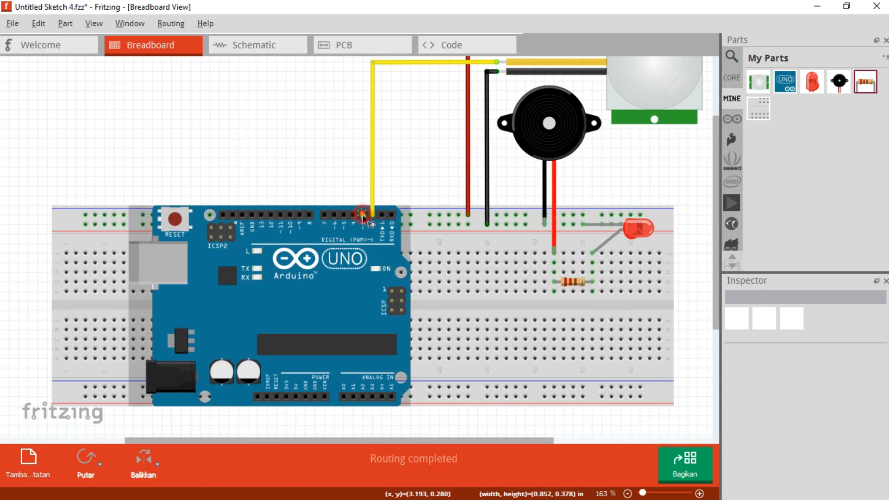
{"action": "left_click_drag", "start_coordinate": [363, 215], "coordinate": [555, 262]}
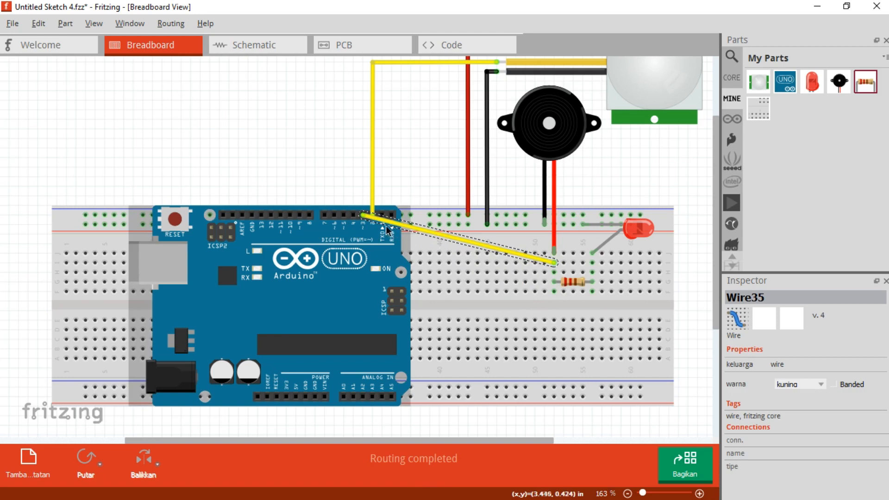
{"action": "left_click_drag", "start_coordinate": [386, 221], "coordinate": [366, 263]}
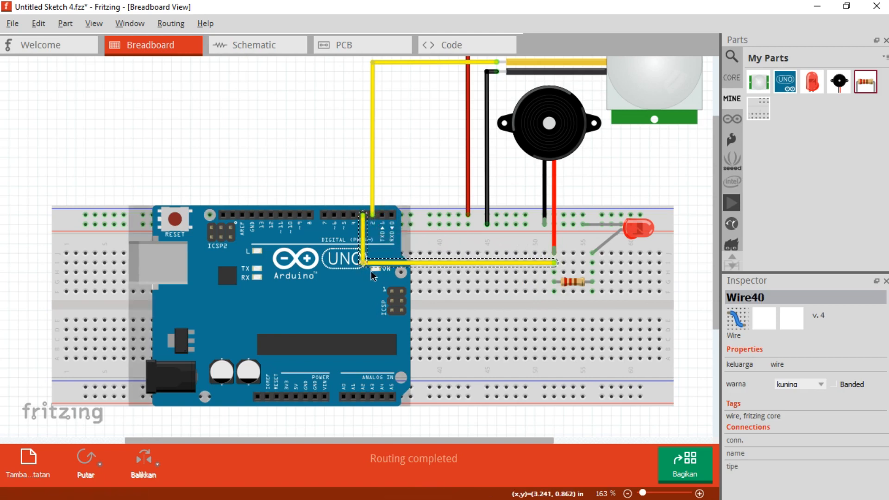
- Colour the wire between digital pin 3 and the buzzer's red-leg column hijau (green)
{"action": "right_click", "coordinate": [377, 264]}
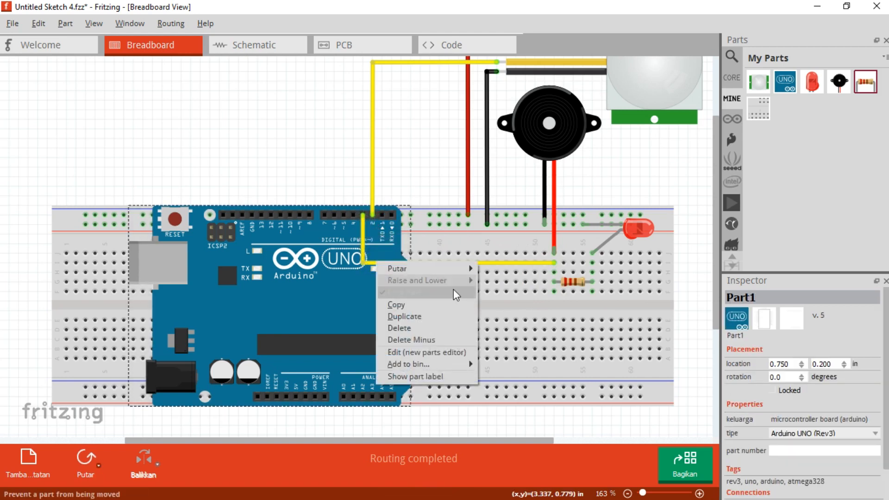
{"action": "left_click", "coordinate": [367, 261]}
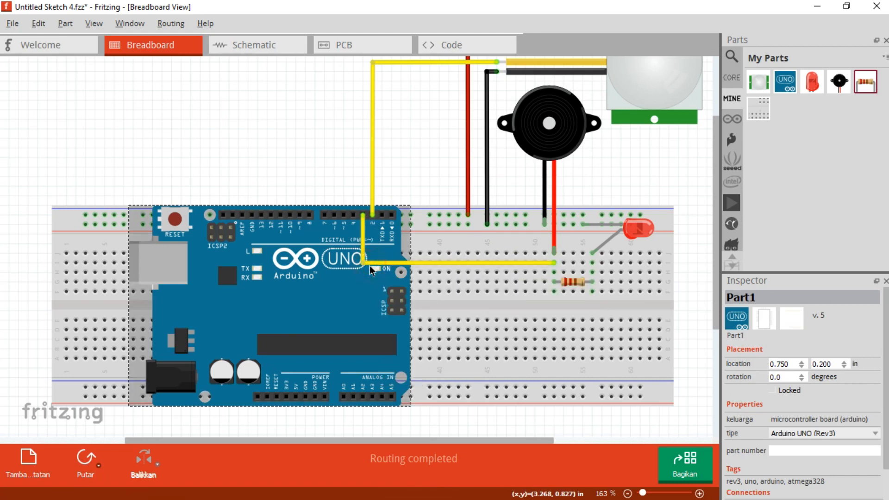
{"action": "left_click", "coordinate": [370, 266]}
{"action": "right_click", "coordinate": [368, 265]}
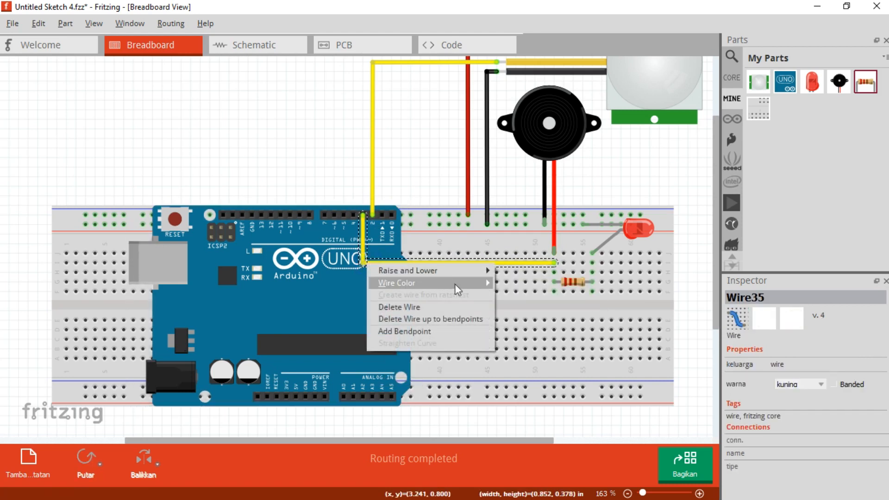
{"action": "mouse_move", "coordinate": [487, 284]}
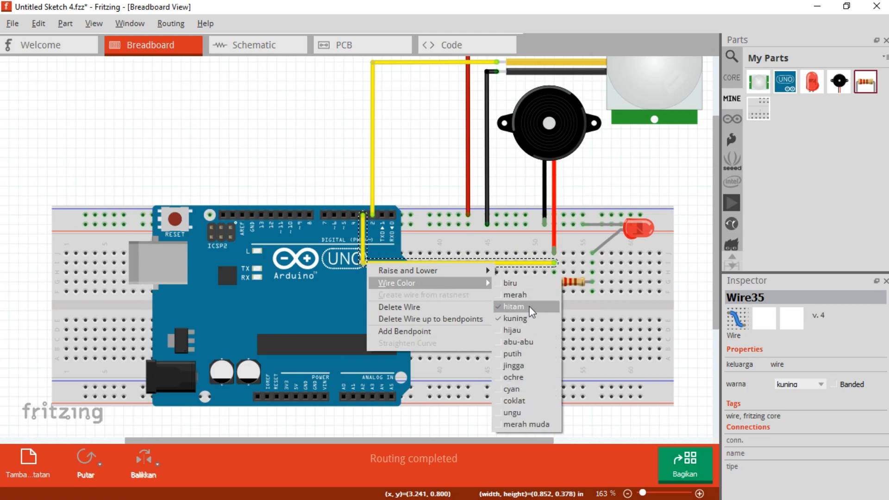
{"action": "left_click", "coordinate": [532, 331]}
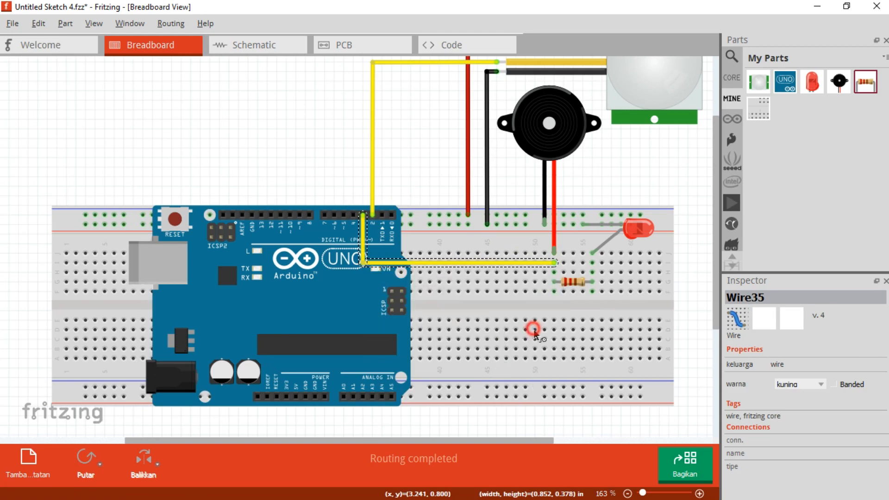
{"action": "left_click", "coordinate": [422, 162]}
- Move the Arduino Uno slightly upward on the breadboard to location 0.750, 0.100 in
{"action": "scroll", "coordinate": [630, 298], "scroll_direction": "down", "scroll_amount": 2}
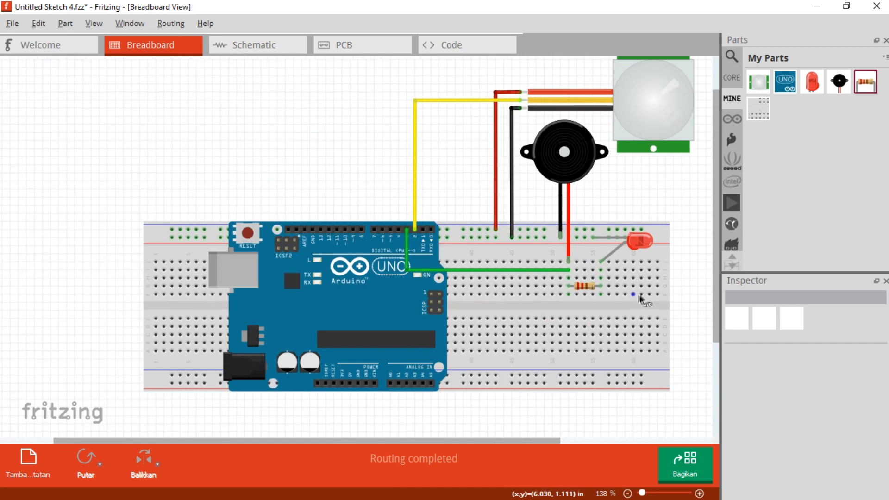
{"action": "left_click_drag", "start_coordinate": [536, 437], "coordinate": [563, 437]}
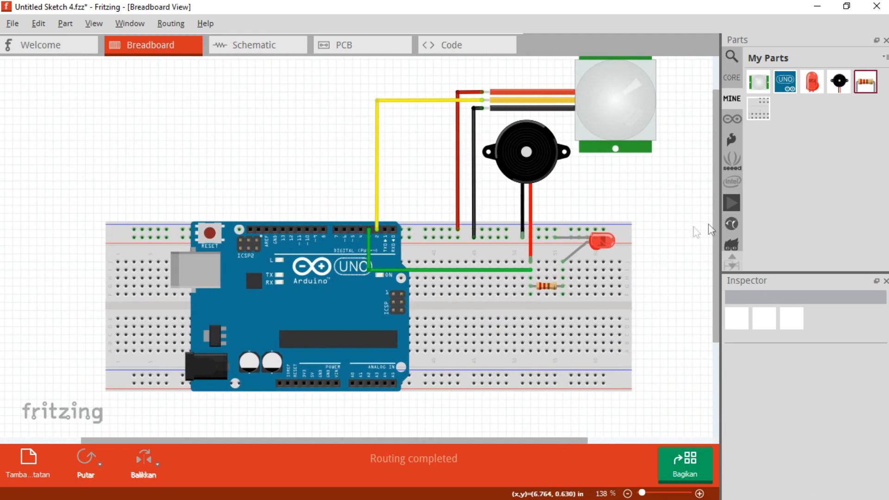
{"action": "mouse_move", "coordinate": [719, 220]}
{"action": "left_mouse_down"}
{"action": "mouse_move", "coordinate": [720, 212]}
{"action": "mouse_move", "coordinate": [719, 227]}
{"action": "left_mouse_up"}
{"action": "scroll", "coordinate": [436, 337], "scroll_direction": "up", "scroll_amount": 2, "text": "ctrl"}
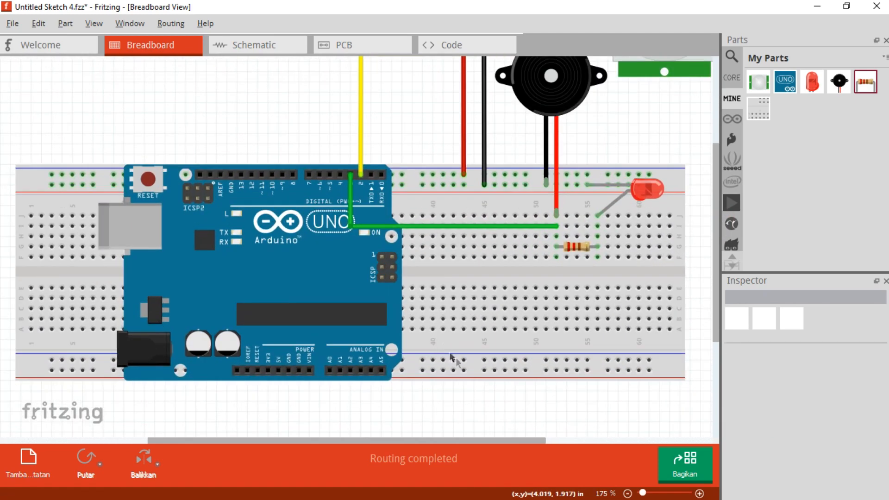
{"action": "left_click_drag", "start_coordinate": [489, 435], "coordinate": [425, 427]}
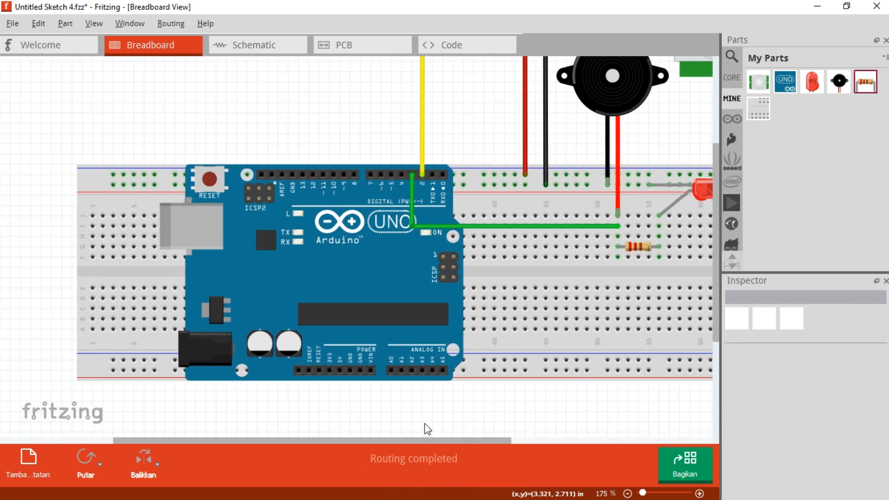
{"action": "left_click", "coordinate": [342, 375]}
{"action": "mouse_move", "coordinate": [342, 378]}
{"action": "left_mouse_down"}
{"action": "mouse_move", "coordinate": [371, 362]}
{"action": "mouse_move", "coordinate": [410, 267]}
{"action": "mouse_move", "coordinate": [373, 350]}
{"action": "mouse_move", "coordinate": [351, 366]}
{"action": "left_mouse_up"}
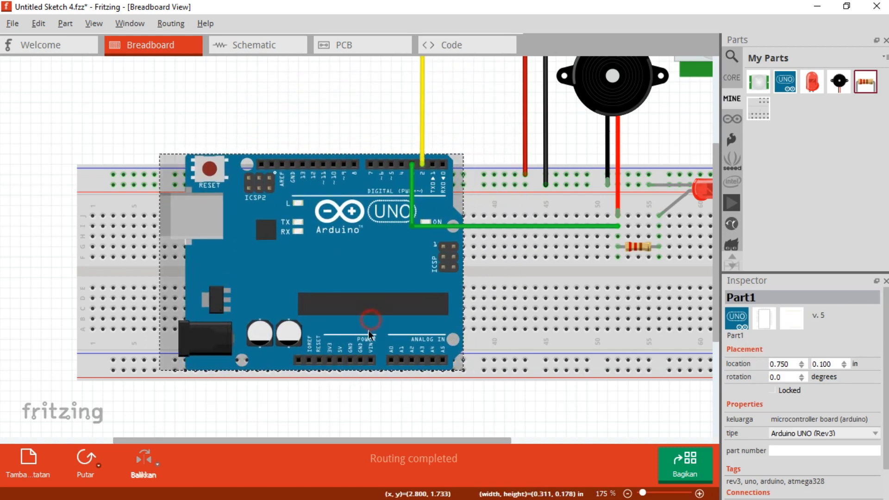
- Move the Arduino Uno down to location 0.750, 0.200 in, and wire its 5V pin to the PIR's red-wire rail, with right-angle bends below the breadboard
{"action": "left_click_drag", "start_coordinate": [369, 330], "coordinate": [367, 340]}
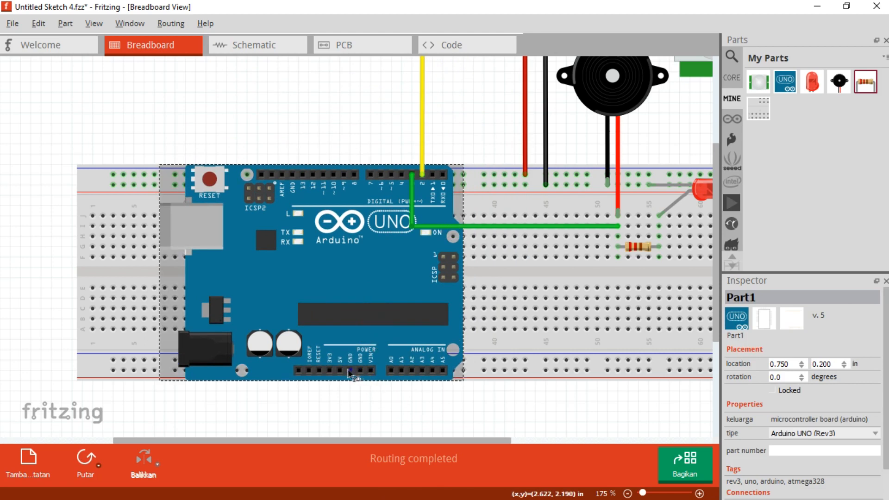
{"action": "left_click_drag", "start_coordinate": [339, 373], "coordinate": [455, 275]}
{"action": "left_click_drag", "start_coordinate": [488, 227], "coordinate": [517, 174]}
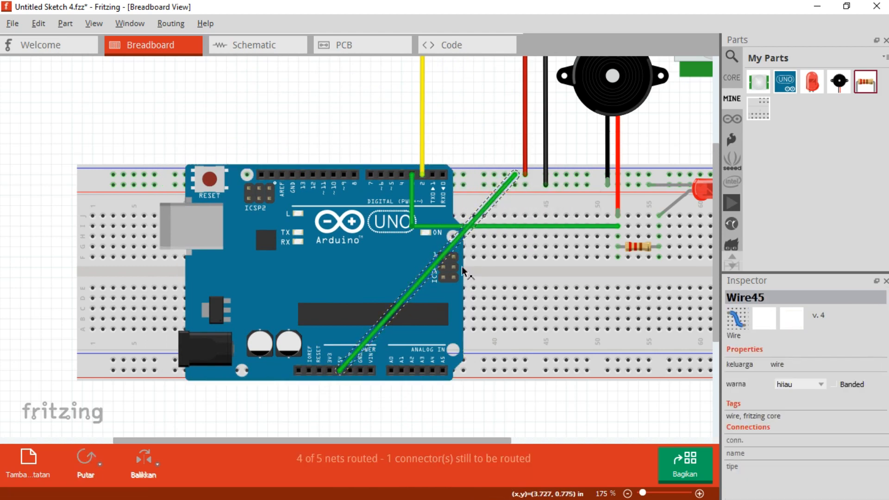
{"action": "left_click_drag", "start_coordinate": [466, 233], "coordinate": [516, 422]}
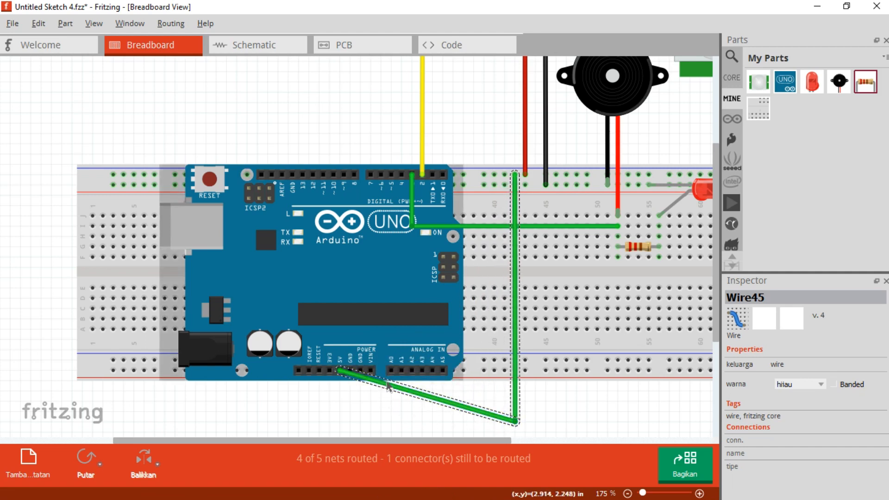
{"action": "left_click_drag", "start_coordinate": [384, 383], "coordinate": [343, 421]}
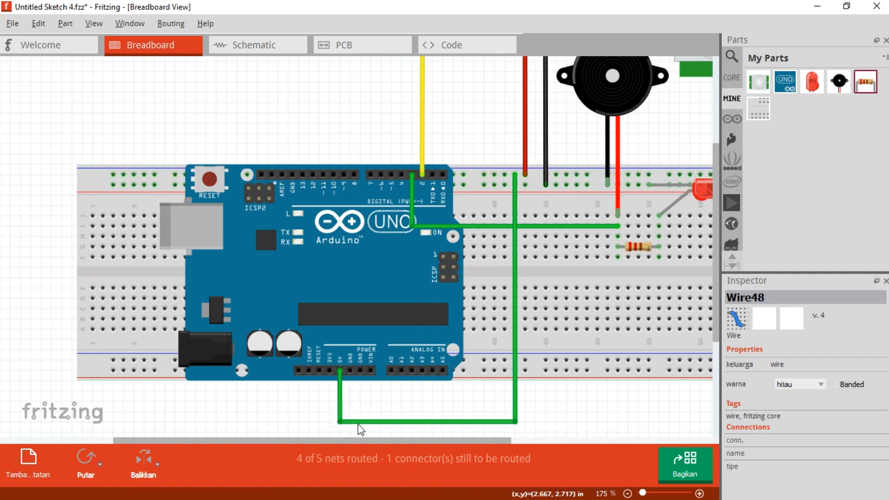
{"action": "left_click", "coordinate": [359, 428]}
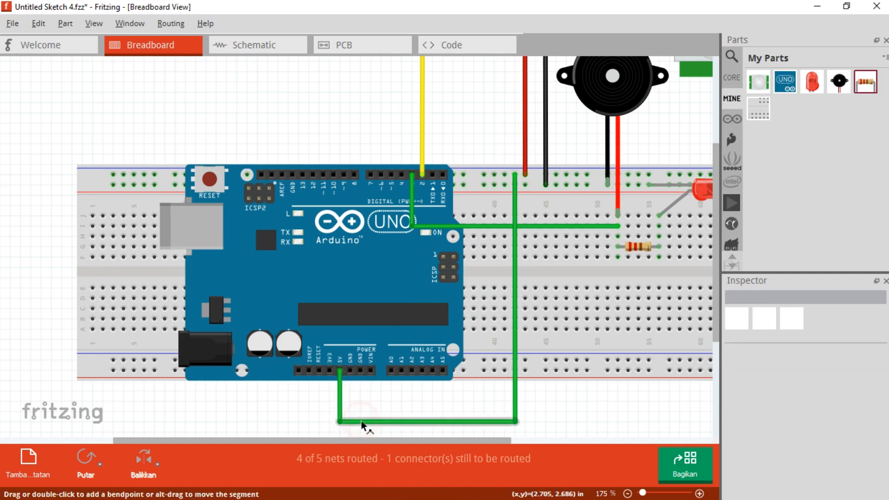
- Colour the wire between the Arduino's 5V pin and the upper power rail merah (red)
{"action": "left_click", "coordinate": [360, 422]}
{"action": "right_click", "coordinate": [362, 422]}
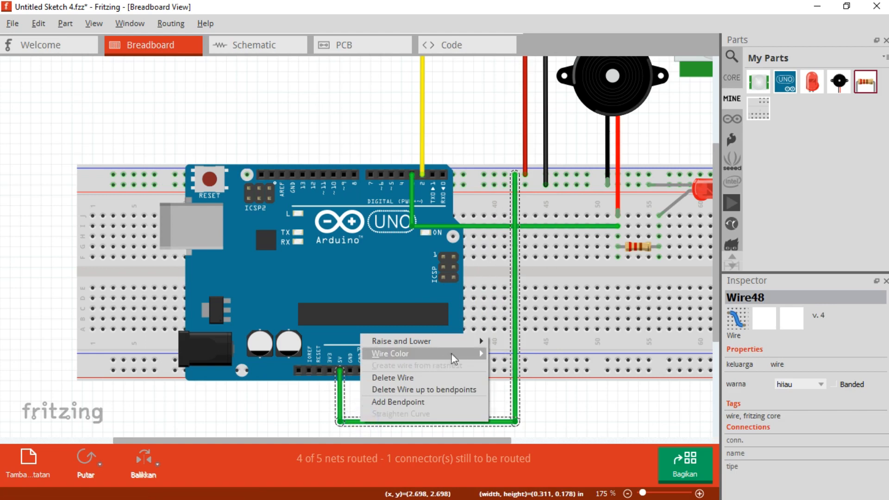
{"action": "mouse_move", "coordinate": [463, 353]}
{"action": "left_click", "coordinate": [503, 369]}
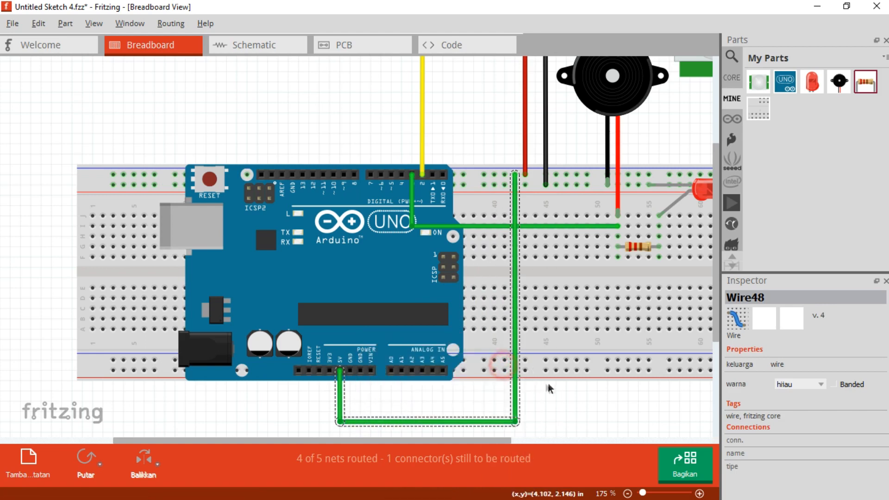
{"action": "left_click", "coordinate": [583, 403]}
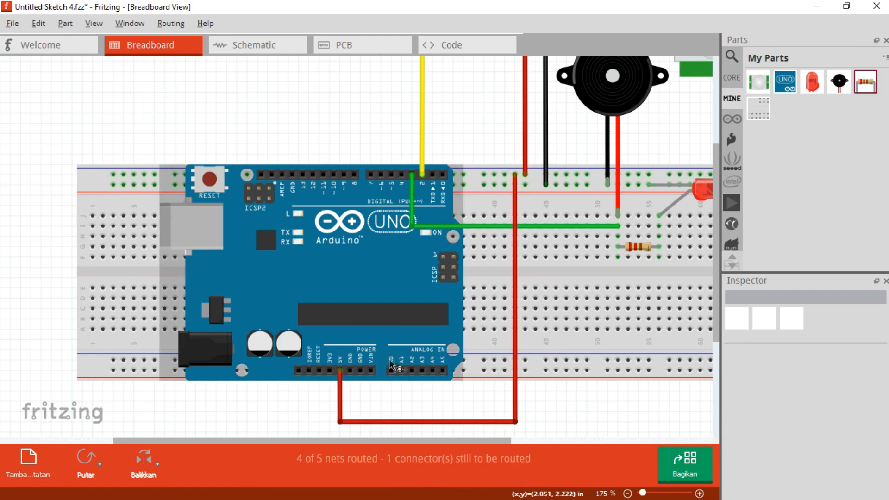
- Wire the Arduino's second power-header GND pin to the upper rail row holding the PIR's black wire, just beside the 5V wire
{"action": "scroll", "coordinate": [390, 366], "scroll_direction": "up", "scroll_amount": 2, "text": "ctrl"}
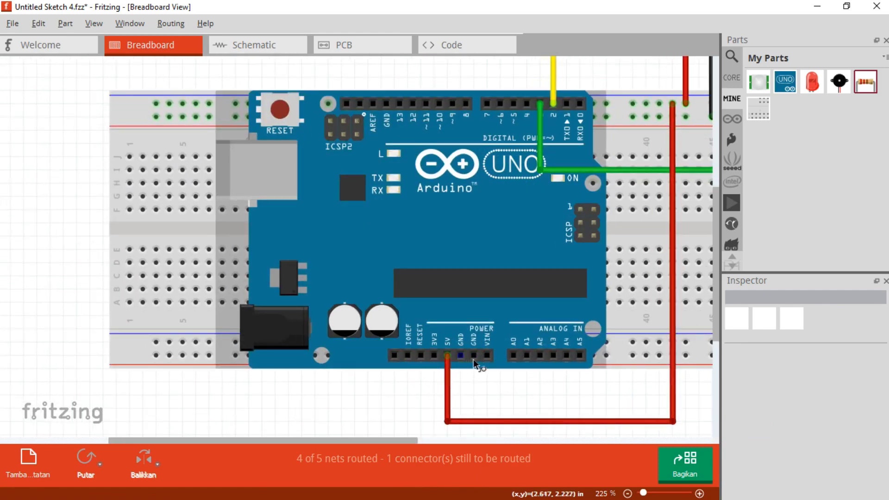
{"action": "left_click_drag", "start_coordinate": [475, 356], "coordinate": [477, 360]}
{"action": "scroll", "coordinate": [676, 384], "scroll_direction": "down", "scroll_amount": 2, "text": "ctrl"}
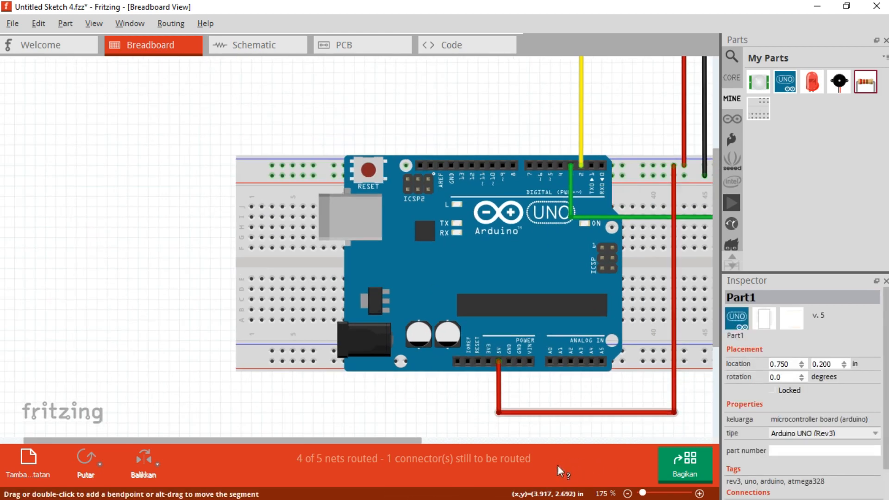
{"action": "left_click_drag", "start_coordinate": [418, 445], "coordinate": [491, 438]}
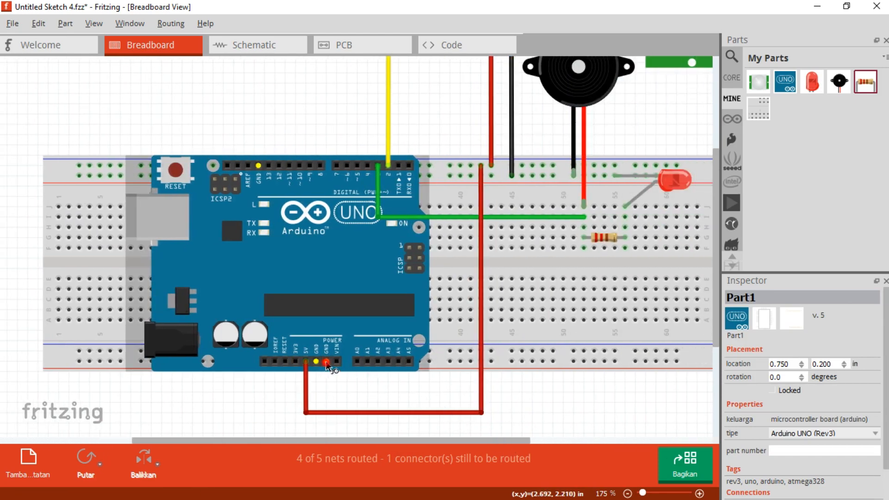
{"action": "left_click_drag", "start_coordinate": [331, 365], "coordinate": [471, 182]}
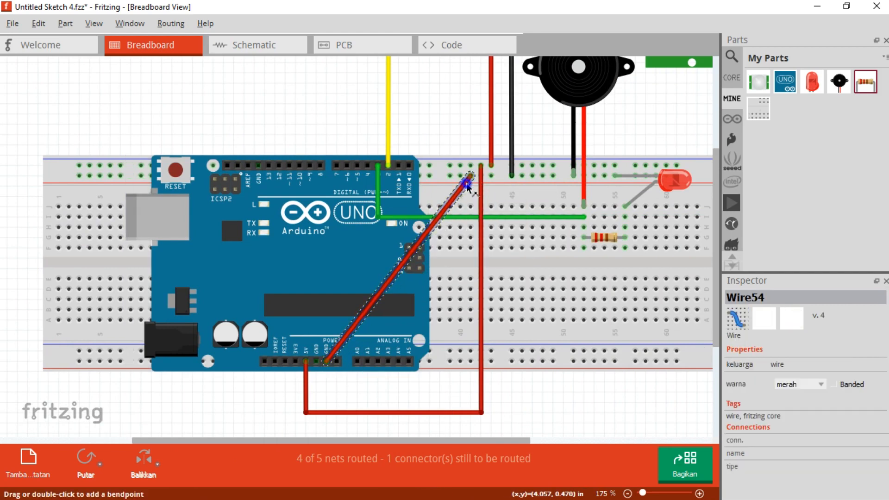
- Colour the GND wire hitam (black) and route it with right-angle bends below the breadboard, inside the red 5V wire
{"action": "right_click", "coordinate": [468, 187]}
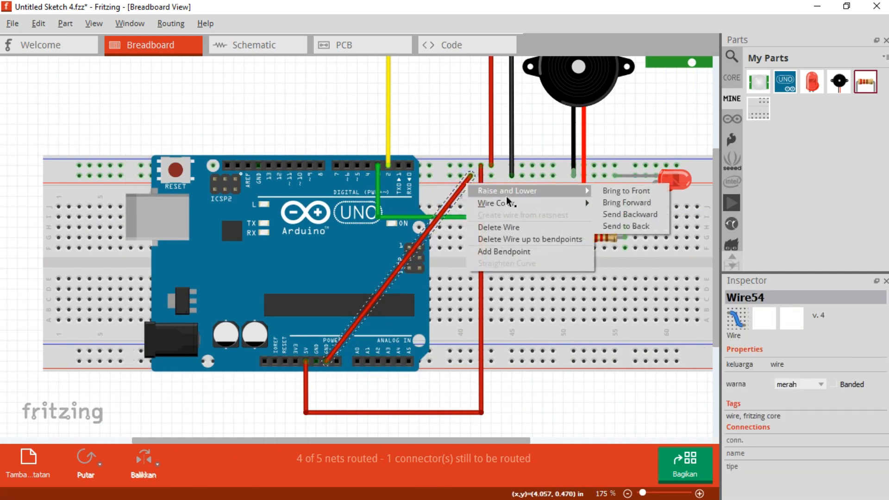
{"action": "mouse_move", "coordinate": [539, 208]}
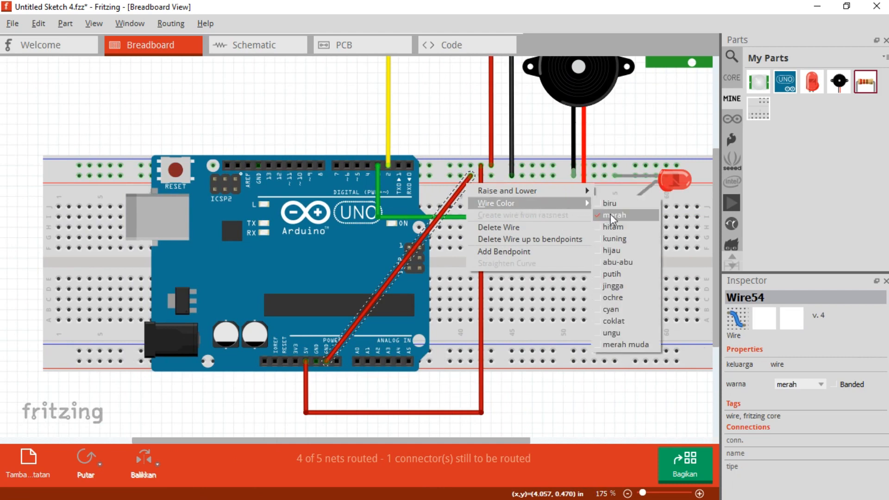
{"action": "left_click", "coordinate": [613, 227]}
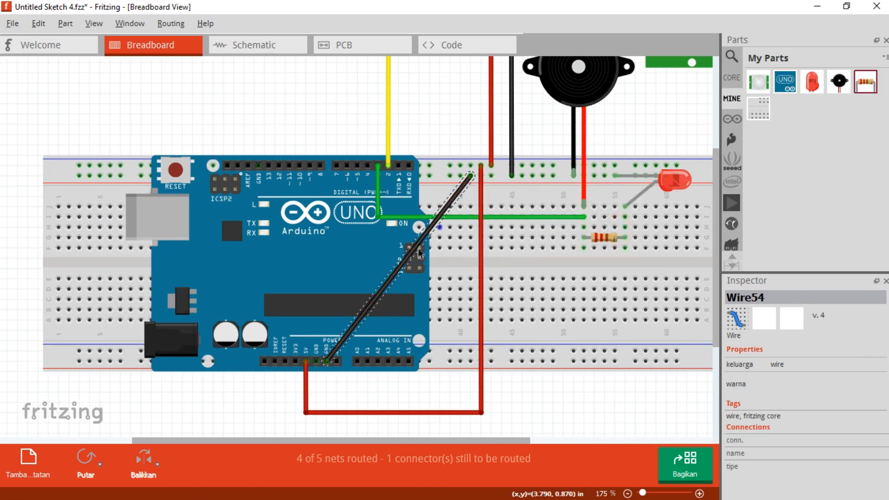
{"action": "left_click_drag", "start_coordinate": [419, 253], "coordinate": [471, 394]}
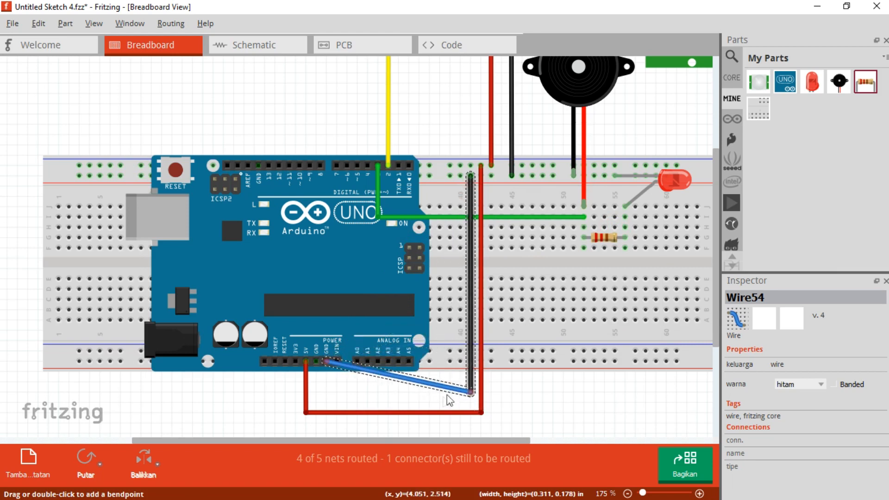
{"action": "left_click_drag", "start_coordinate": [355, 374], "coordinate": [326, 392]}
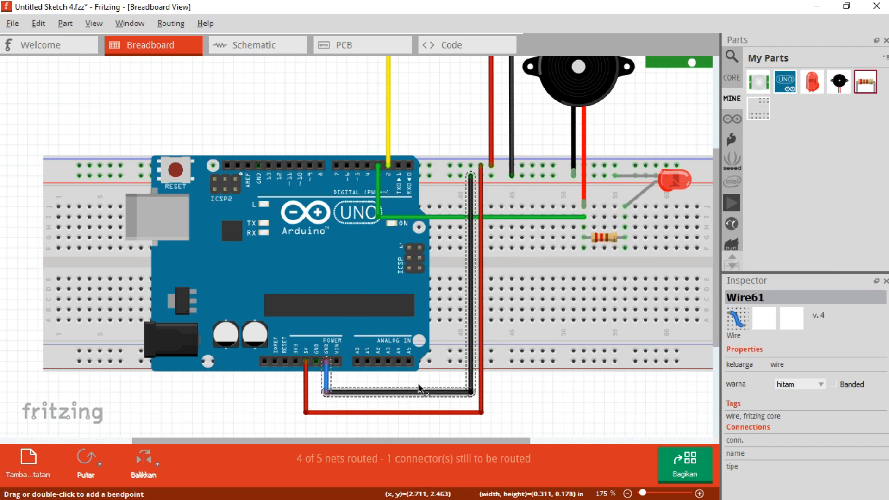
{"action": "left_click", "coordinate": [584, 409]}
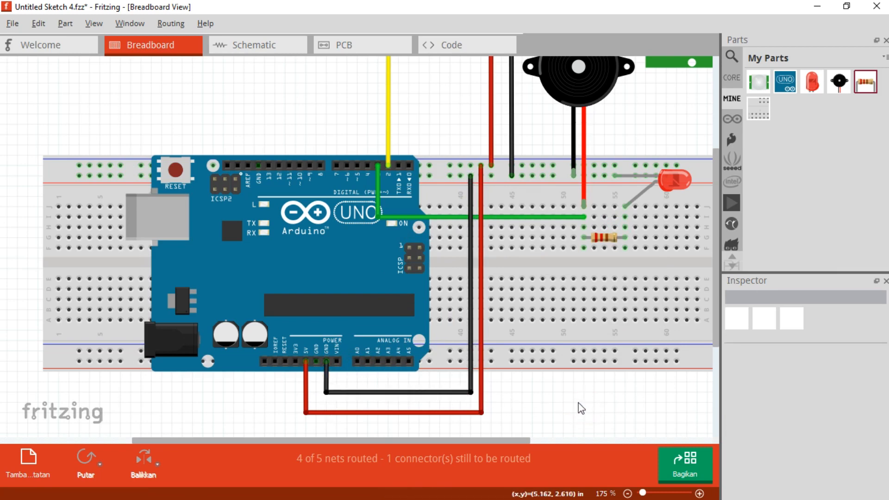
- Review the wired circuit, examining the PIR sensor and the Arduino Uno with their connections to the breadboard
{"action": "scroll", "coordinate": [596, 372], "scroll_direction": "down", "scroll_amount": 2}
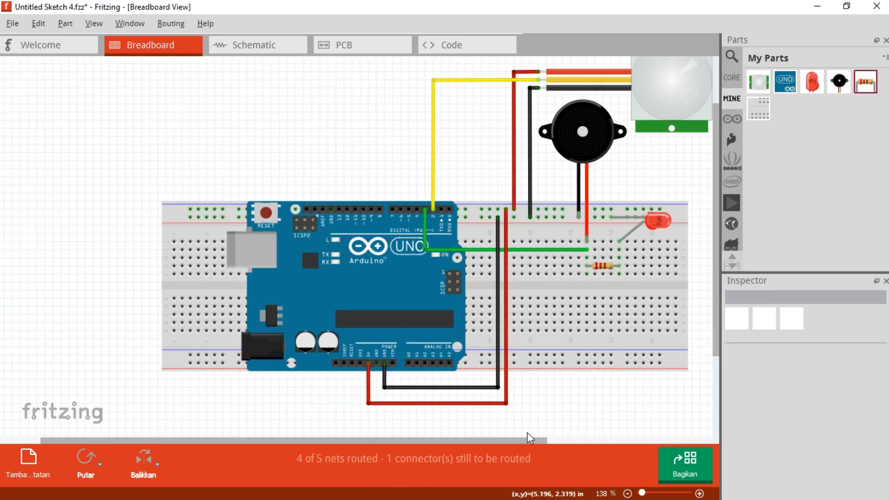
{"action": "left_click_drag", "start_coordinate": [519, 443], "coordinate": [598, 421]}
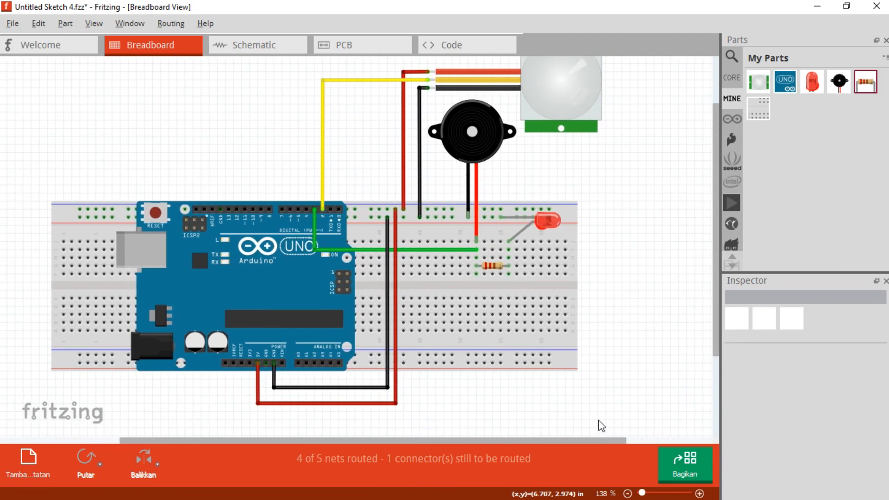
{"action": "mouse_move", "coordinate": [715, 244]}
{"action": "left_mouse_down"}
{"action": "mouse_move", "coordinate": [712, 221]}
{"action": "mouse_move", "coordinate": [707, 235]}
{"action": "left_mouse_up"}
{"action": "left_click_drag", "start_coordinate": [715, 248], "coordinate": [714, 225]}
{"action": "left_click_drag", "start_coordinate": [543, 441], "coordinate": [513, 440]}
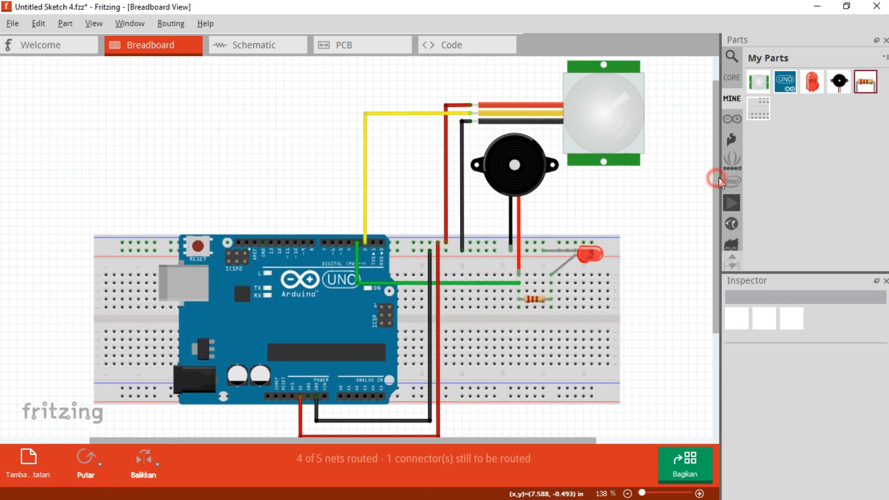
{"action": "left_click_drag", "start_coordinate": [718, 176], "coordinate": [716, 167]}
{"action": "left_click", "coordinate": [614, 147]}
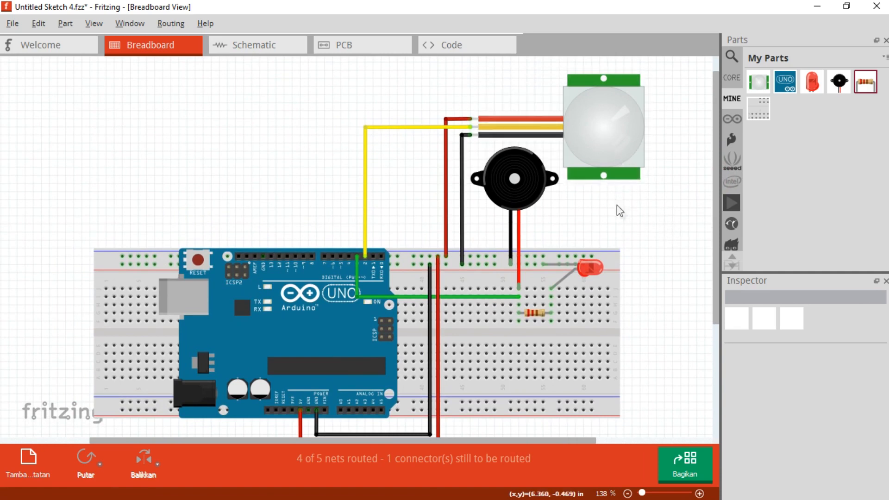
{"action": "left_click", "coordinate": [642, 239]}
{"action": "left_click", "coordinate": [621, 130]}
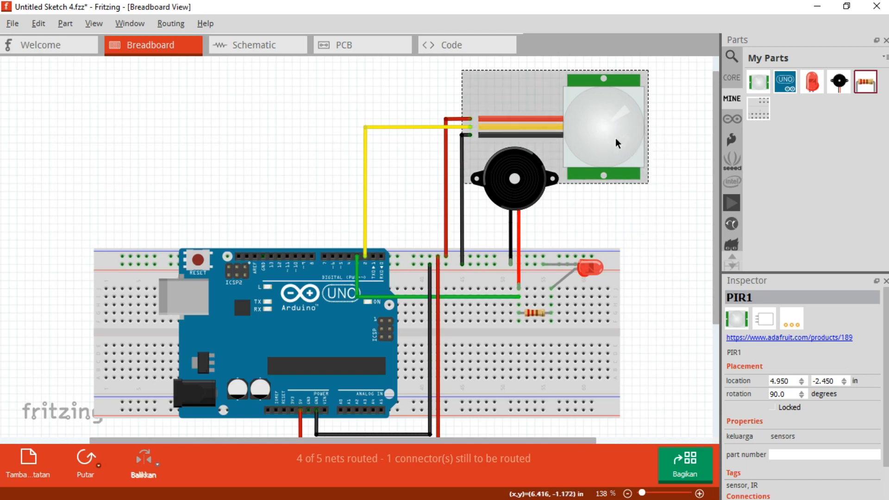
{"action": "left_click", "coordinate": [680, 126]}
{"action": "left_click", "coordinate": [616, 122]}
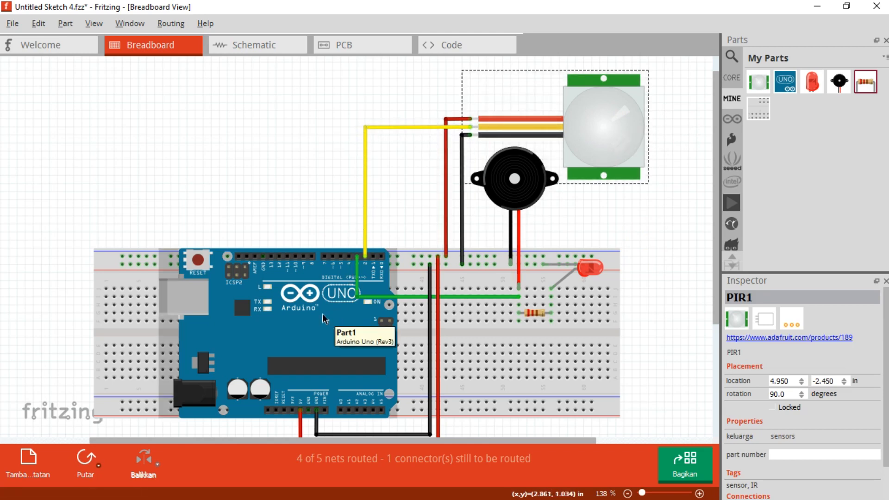
{"action": "left_click", "coordinate": [319, 344]}
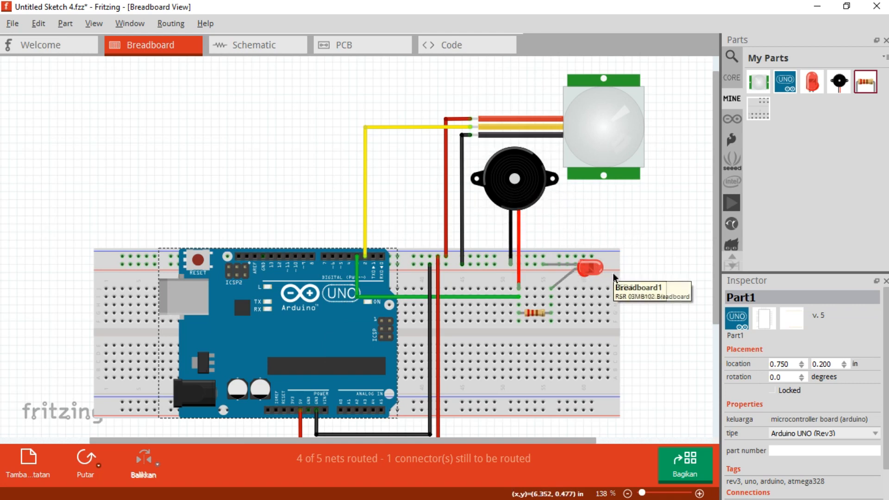
- Examine how the buzzer, resistor and red LED connect on the breadboard to the signal wire and ground rail
{"action": "left_click_drag", "start_coordinate": [716, 209], "coordinate": [716, 263]}
{"action": "scroll", "coordinate": [597, 248], "scroll_direction": "up", "scroll_amount": 2, "text": "ctrl"}
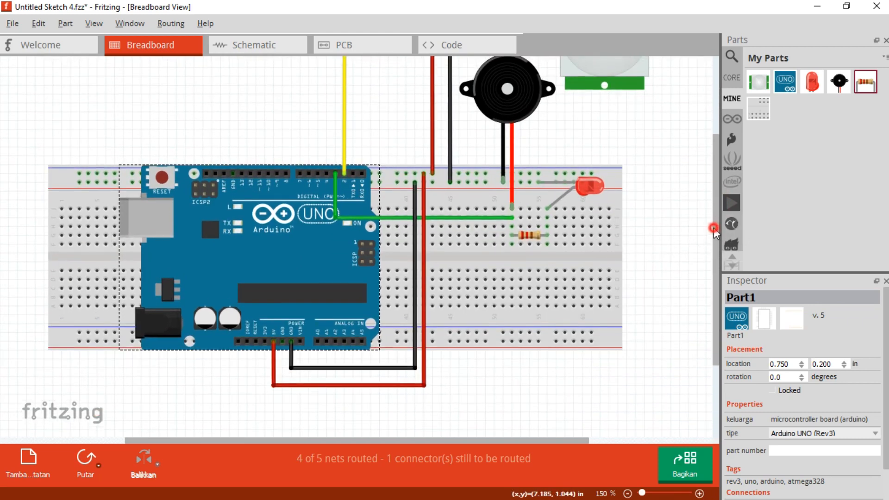
{"action": "scroll", "coordinate": [535, 249], "scroll_direction": "up", "scroll_amount": 1, "text": "ctrl"}
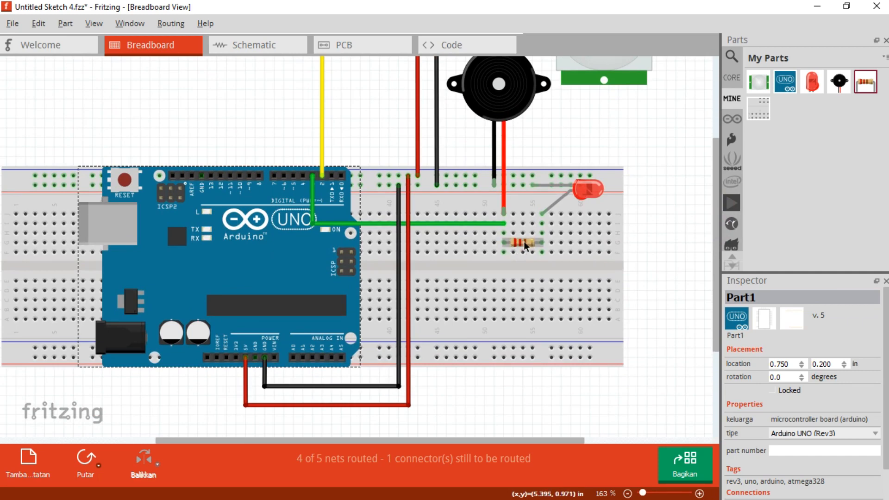
{"action": "left_click", "coordinate": [713, 203]}
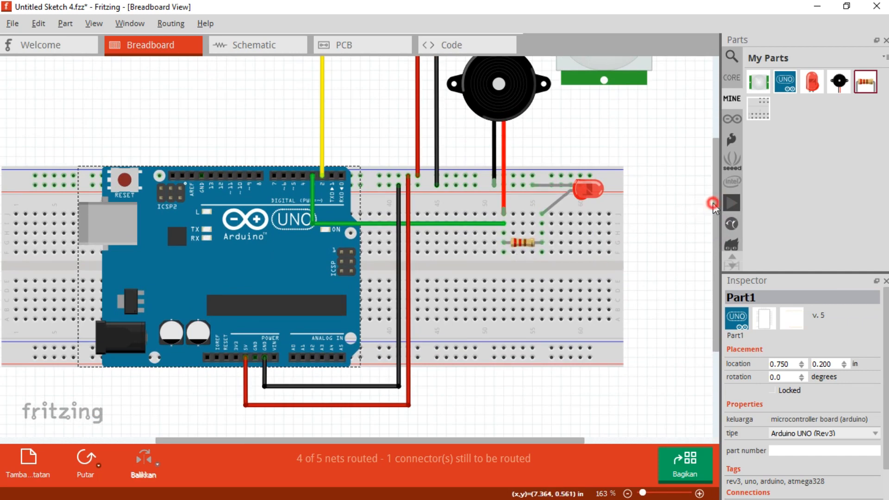
{"action": "left_click_drag", "start_coordinate": [714, 204], "coordinate": [713, 202]}
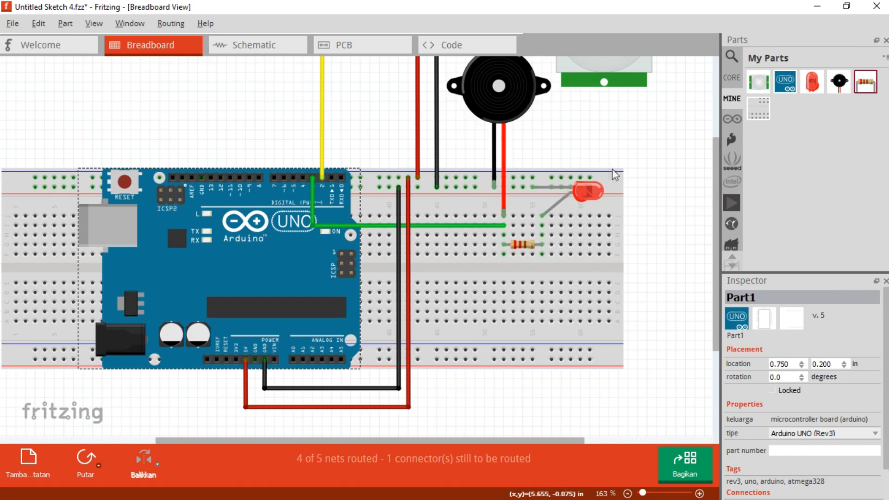
{"action": "left_click_drag", "start_coordinate": [720, 171], "coordinate": [727, 162]}
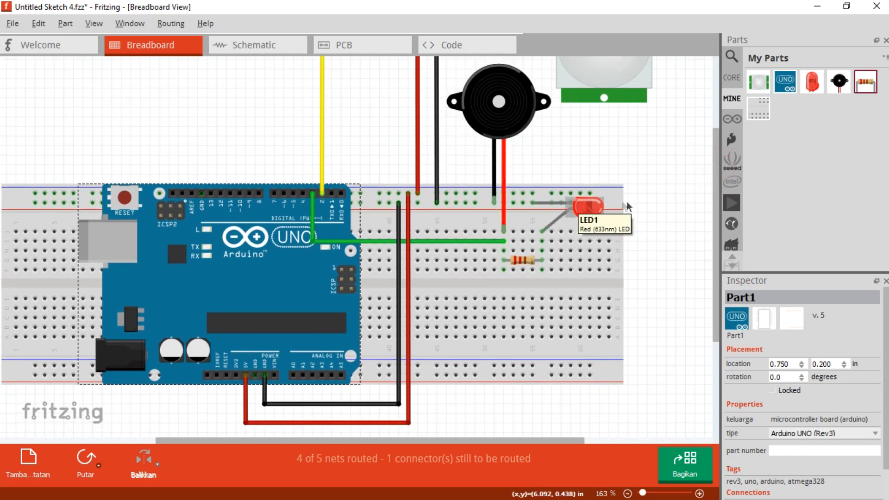
{"action": "left_click_drag", "start_coordinate": [717, 211], "coordinate": [710, 240]}
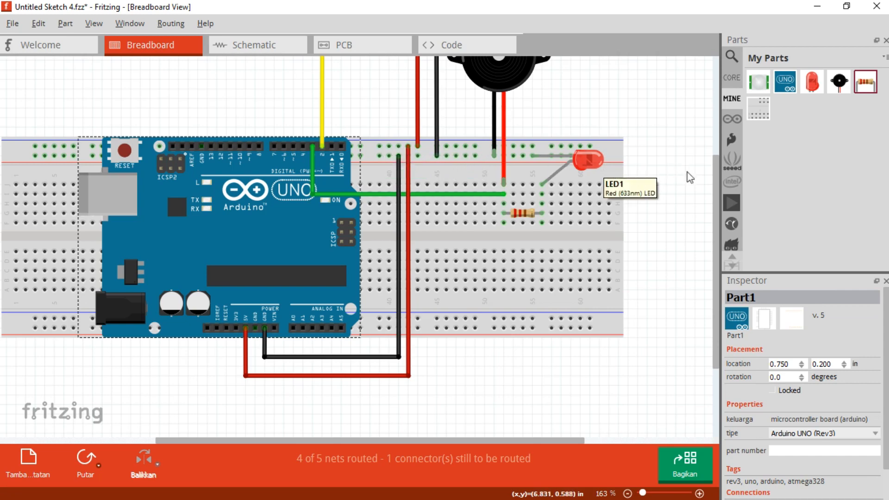
- Review the complete circuit from the PIR sensor and buzzer down to the Arduino's 5V and GND wires
{"action": "scroll", "coordinate": [717, 200], "scroll_direction": "up", "scroll_amount": 3}
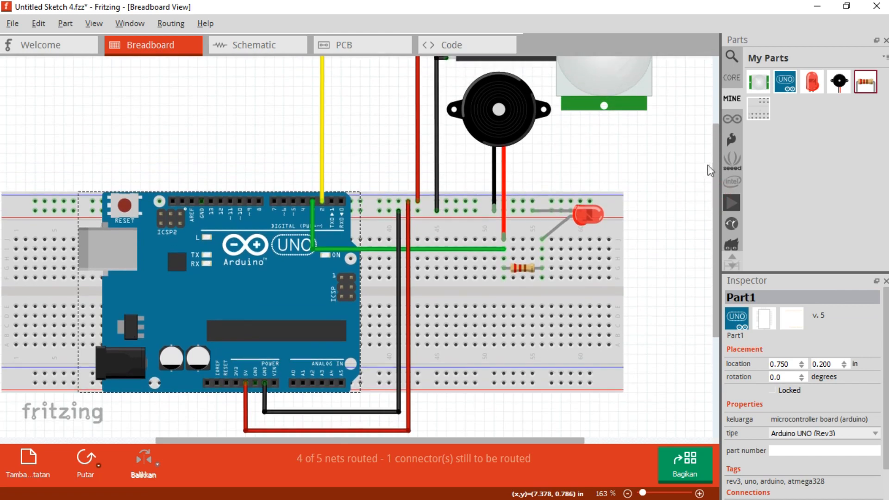
{"action": "scroll", "coordinate": [709, 169], "scroll_direction": "down", "scroll_amount": 1, "text": "ctrl"}
{"action": "scroll", "coordinate": [719, 167], "scroll_direction": "up", "scroll_amount": 2}
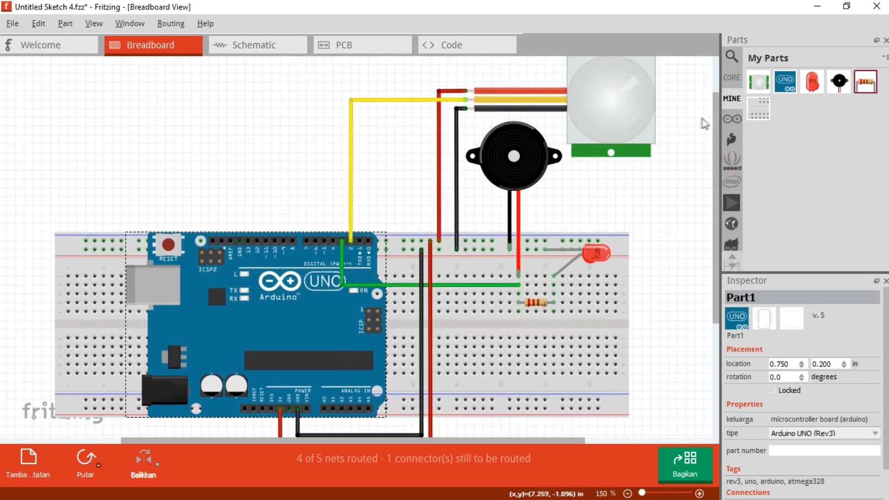
{"action": "scroll", "coordinate": [716, 114], "scroll_direction": "up", "scroll_amount": 1}
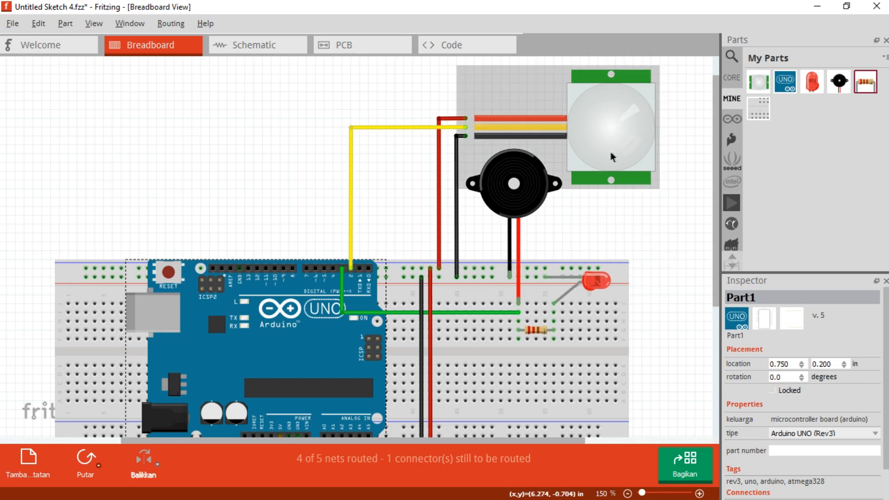
{"action": "mouse_move", "coordinate": [717, 179]}
{"action": "left_mouse_down"}
{"action": "mouse_move", "coordinate": [721, 195]}
{"action": "mouse_move", "coordinate": [710, 189]}
{"action": "left_mouse_up"}
{"action": "scroll", "coordinate": [652, 189], "scroll_direction": "down", "scroll_amount": 5}
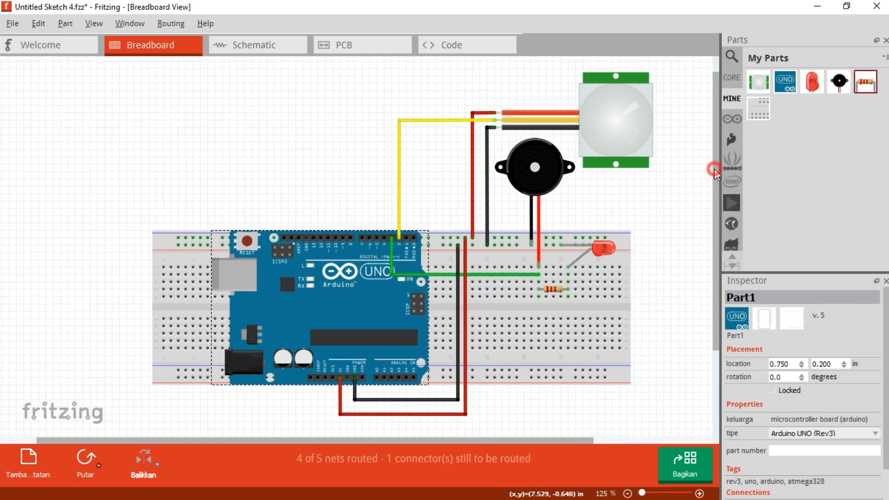
{"action": "left_click_drag", "start_coordinate": [715, 171], "coordinate": [715, 167]}
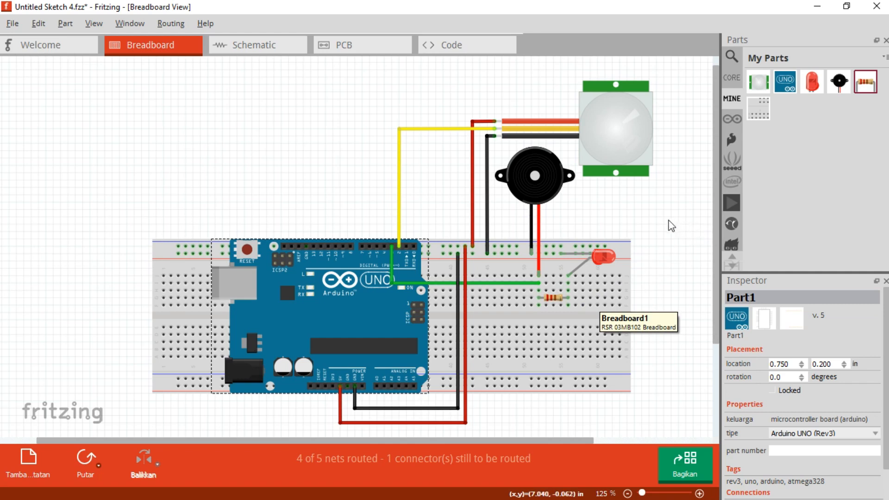
{"action": "left_click", "coordinate": [692, 246]}
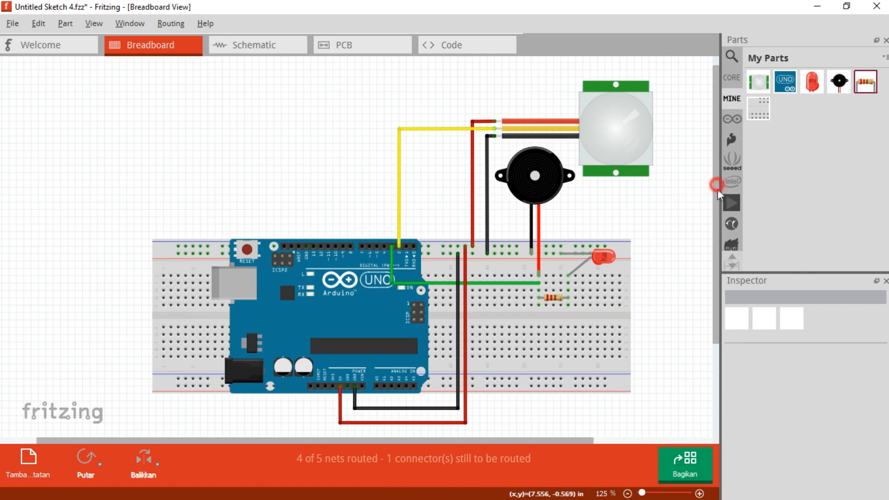
{"action": "mouse_move", "coordinate": [717, 185]}
{"action": "left_mouse_down"}
{"action": "mouse_move", "coordinate": [716, 201]}
{"action": "mouse_move", "coordinate": [715, 188]}
{"action": "left_mouse_up"}
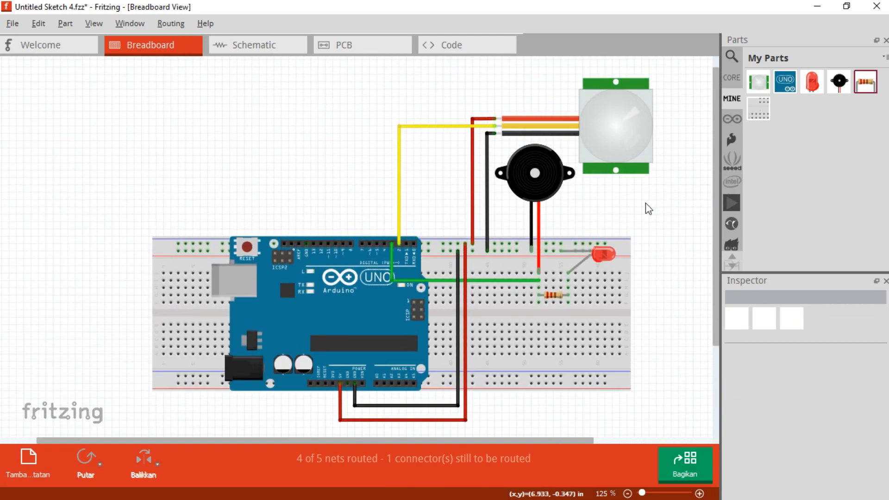